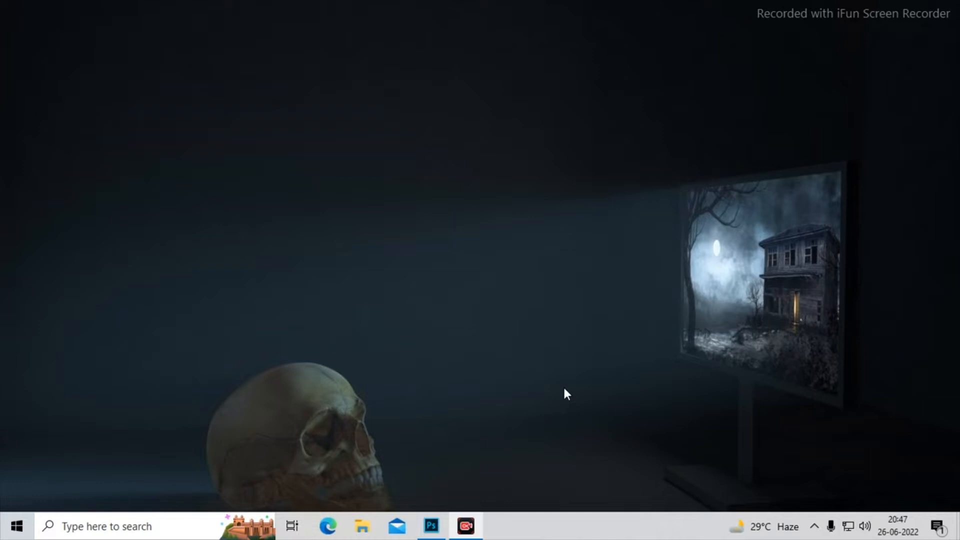
- Switch to Photoshop and begin a new document from the A4 print preset, naming it "enter"
left_click(431, 525)
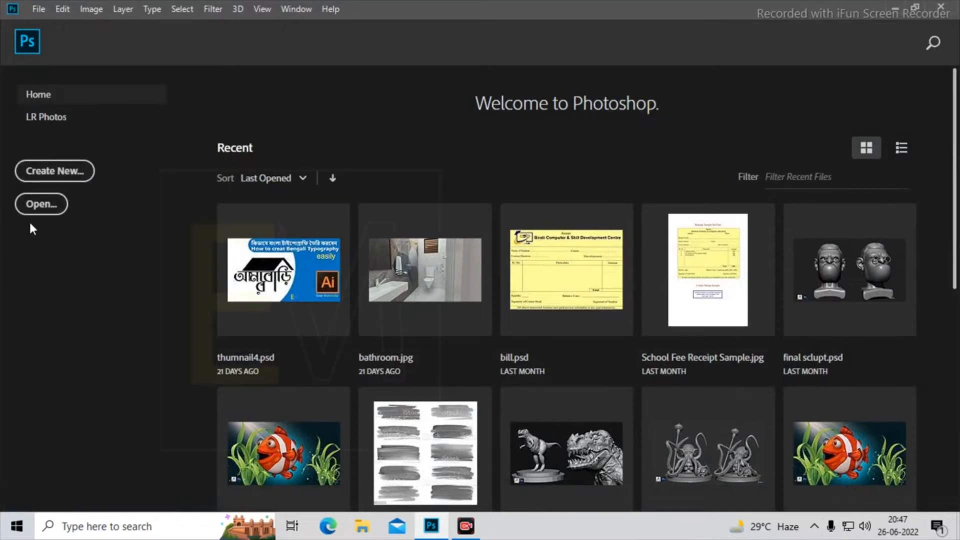
left_click(65, 171)
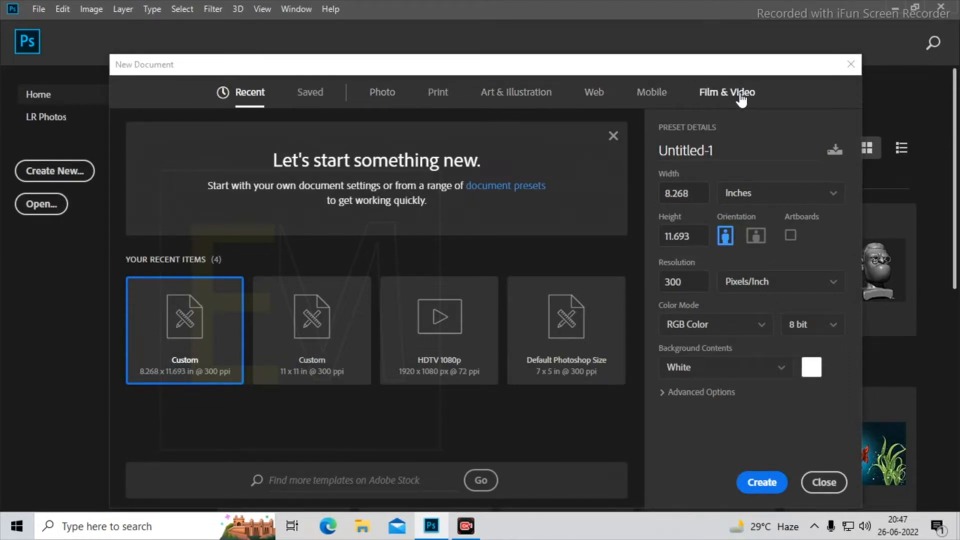
left_click(439, 93)
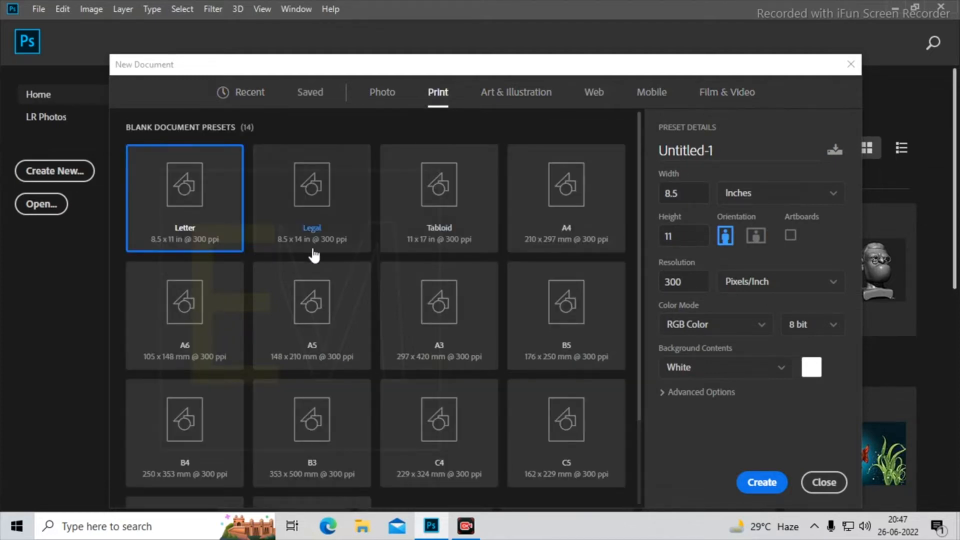
left_click(594, 213)
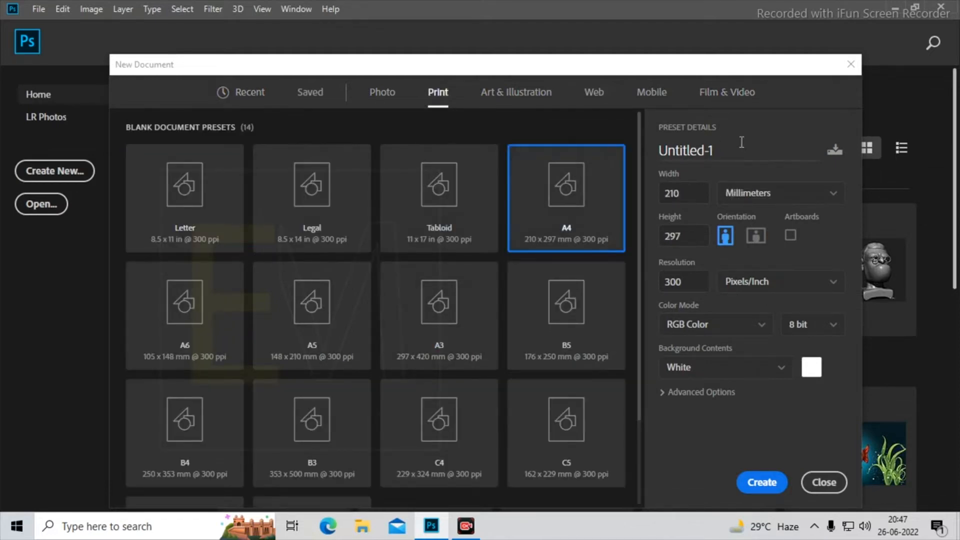
left_click(555, 153)
type("enter")
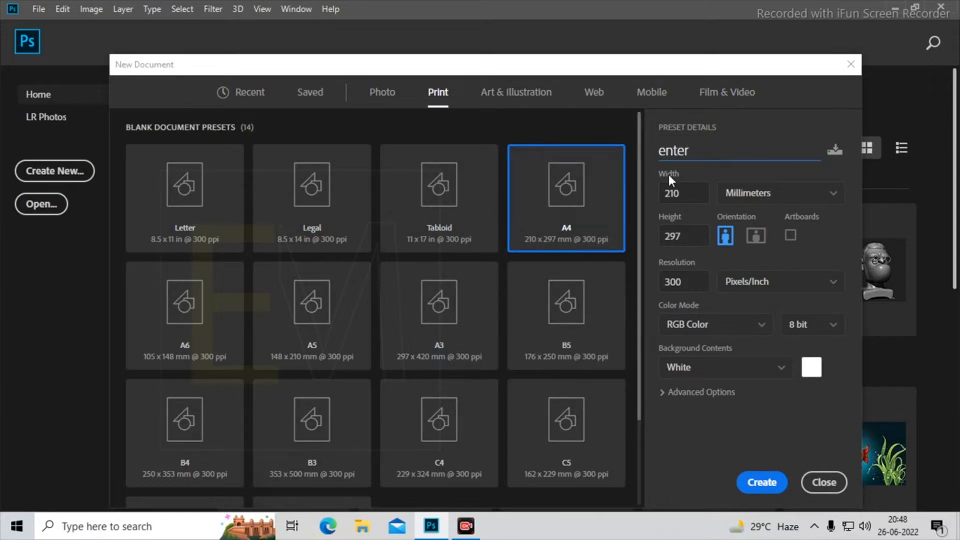
- Set the document units to pixels and the resolution to 72 pixels/inch, and create the document
left_click(832, 198)
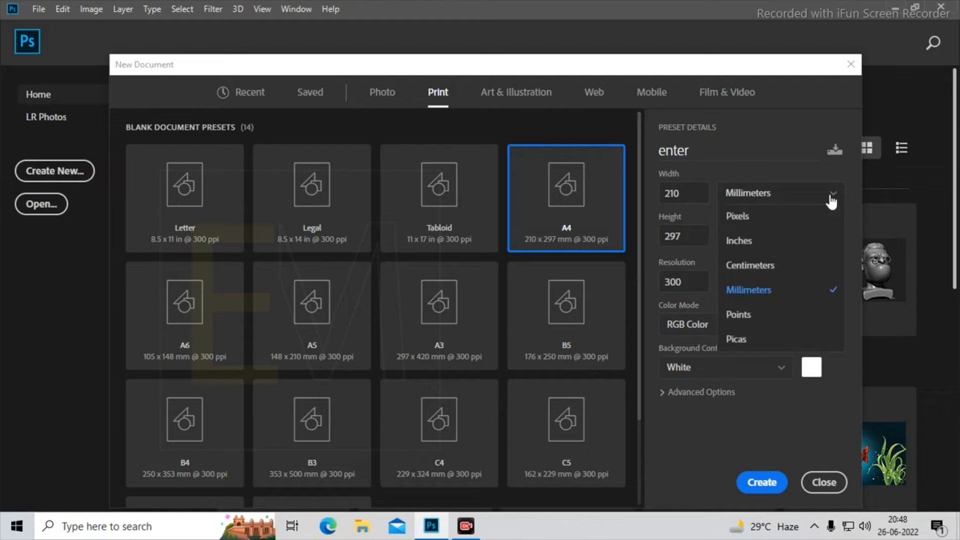
left_click(787, 217)
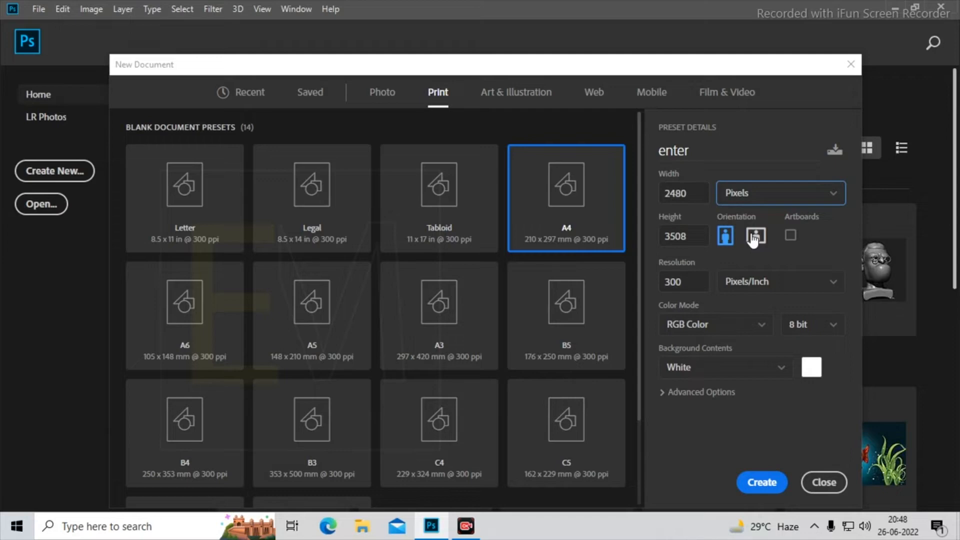
left_click(684, 280)
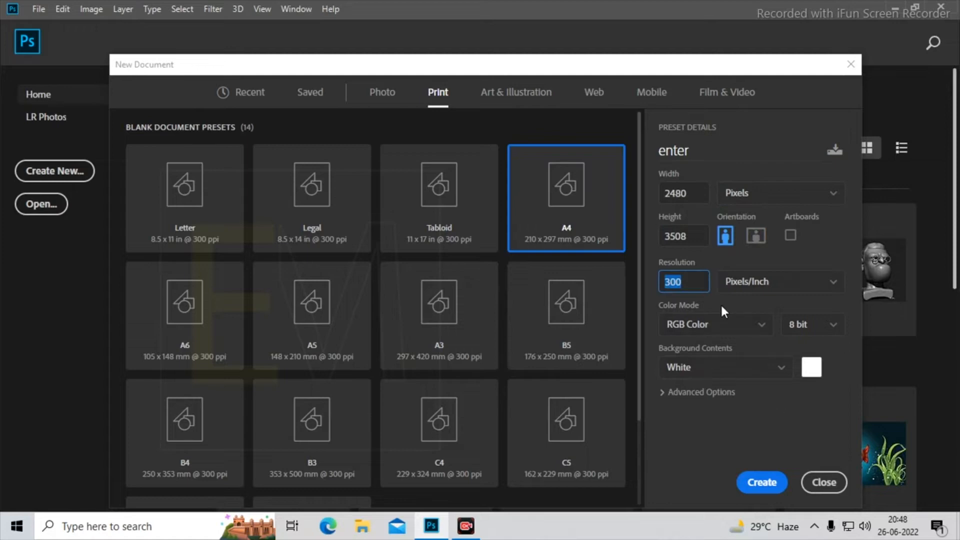
type("72")
left_click_drag(686, 66, 663, 27)
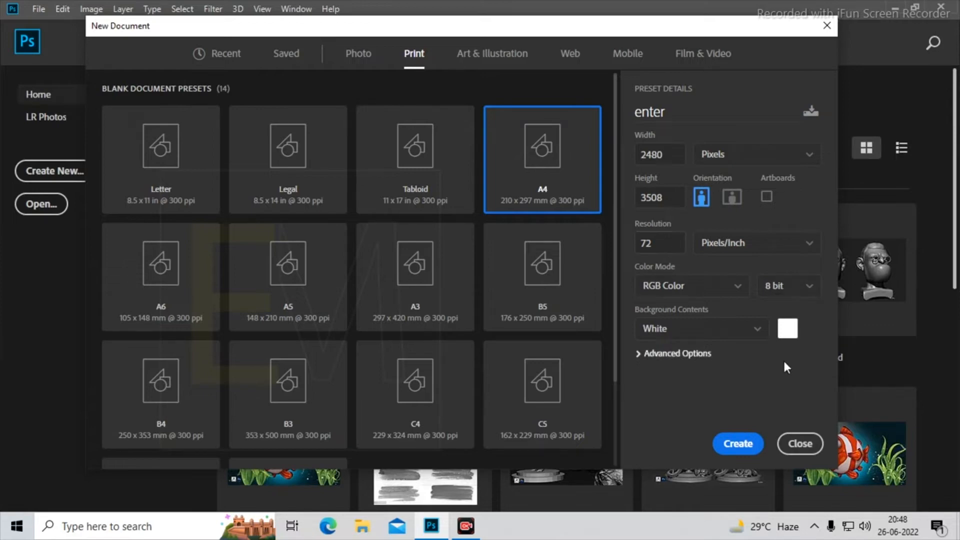
left_click(746, 444)
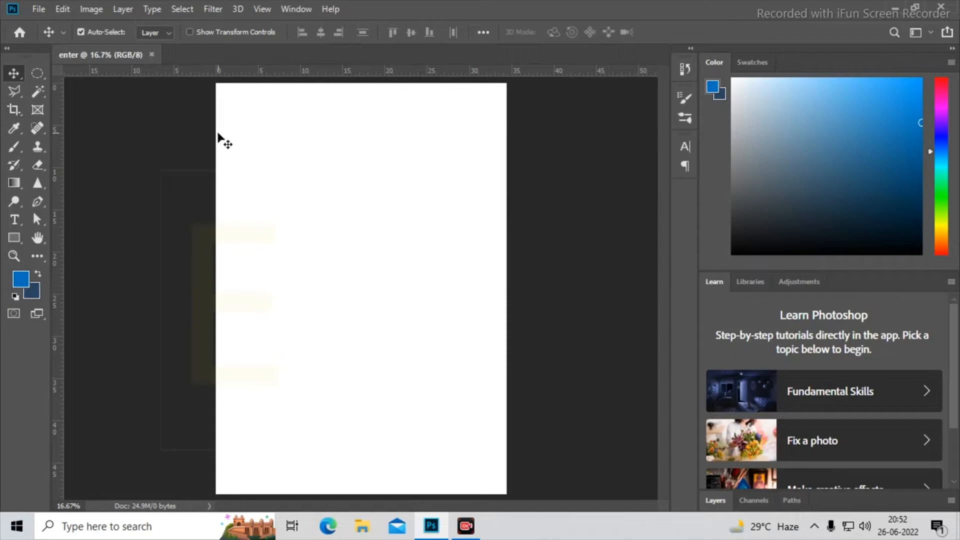
- Hide the rulers around the canvas and expand the Layers panel
key("ctrl+r")
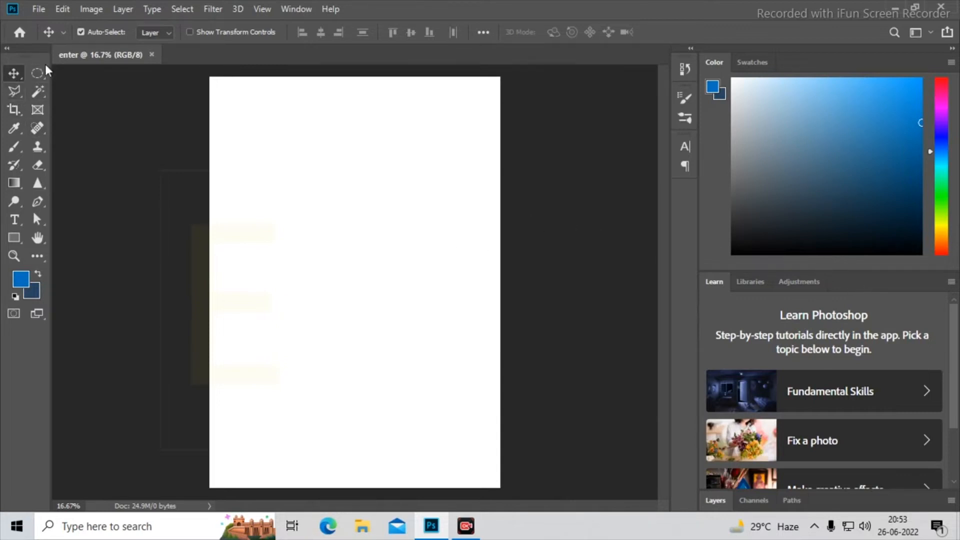
left_click(20, 110)
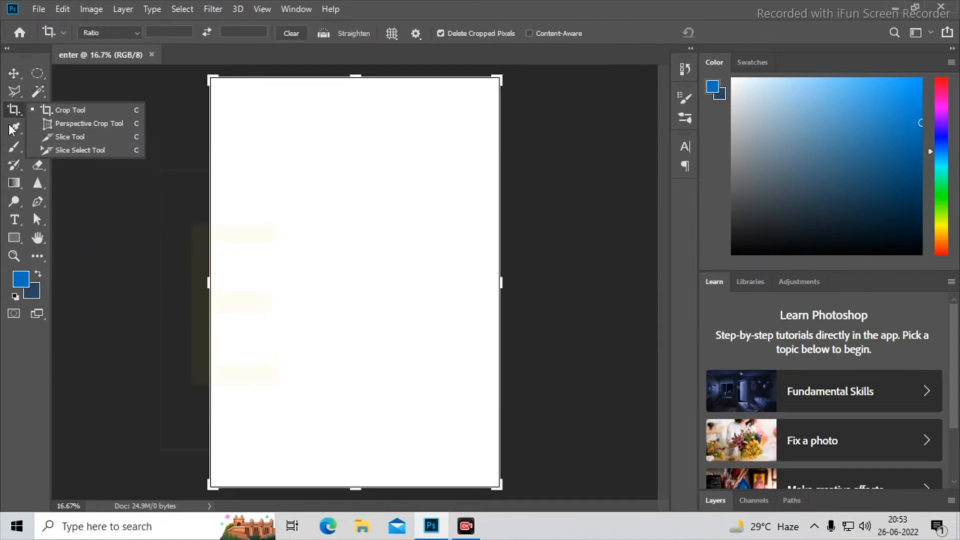
left_click(13, 128)
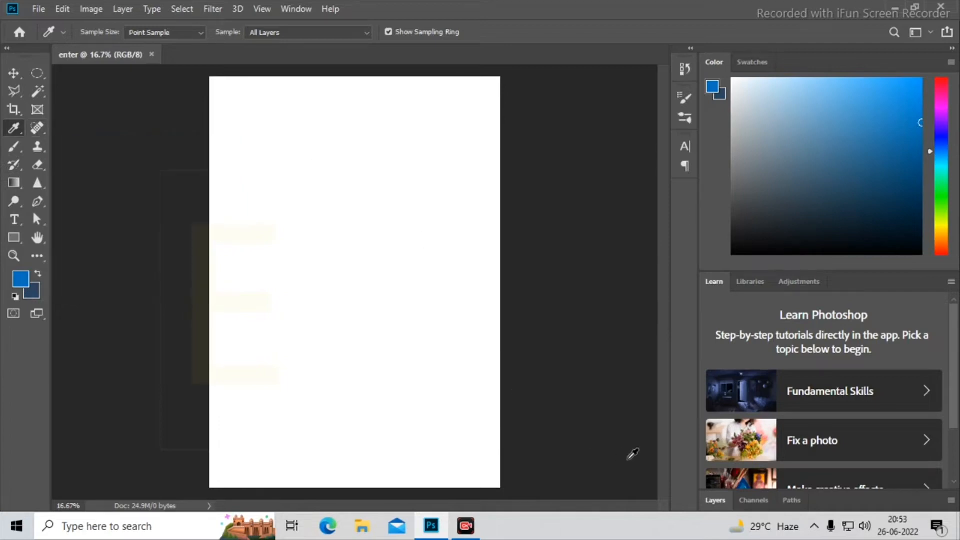
left_click(715, 501)
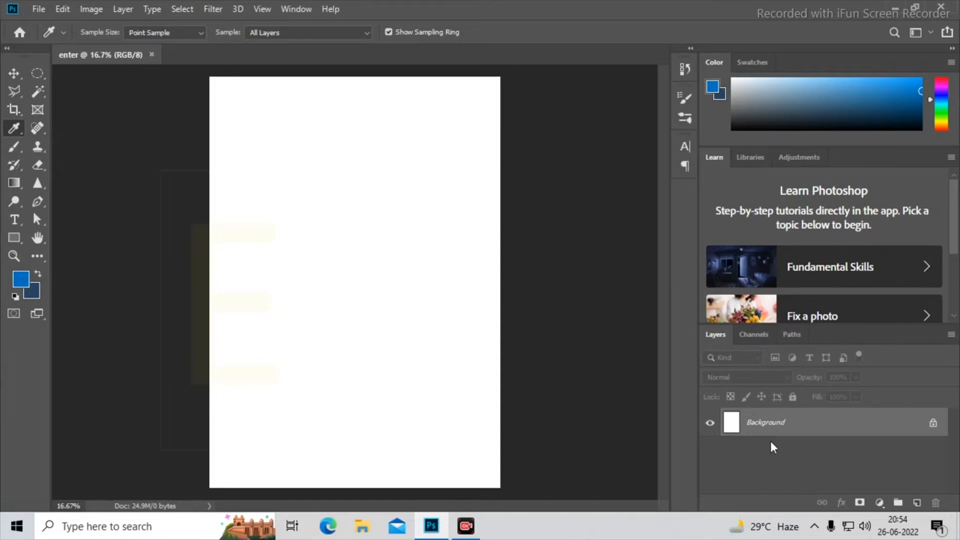
left_click(295, 10)
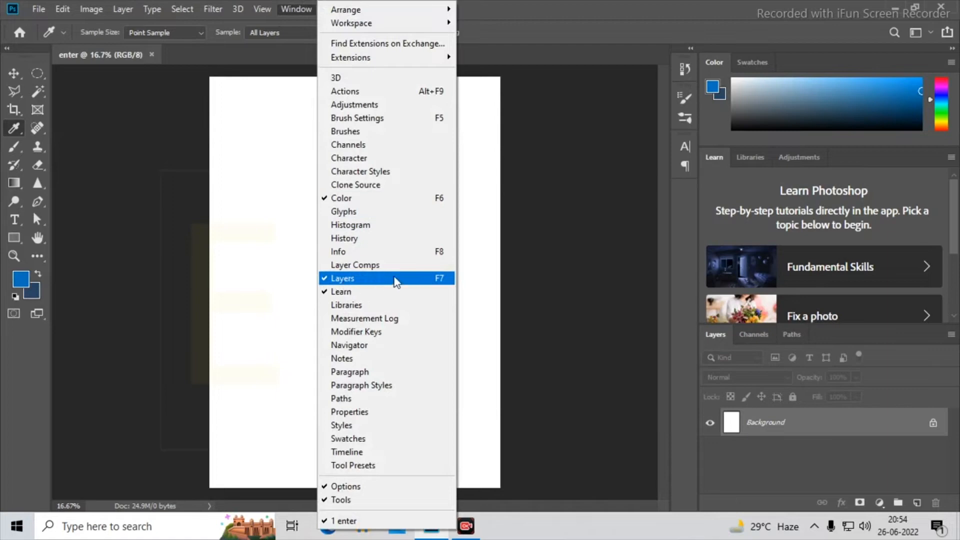
left_click(822, 437)
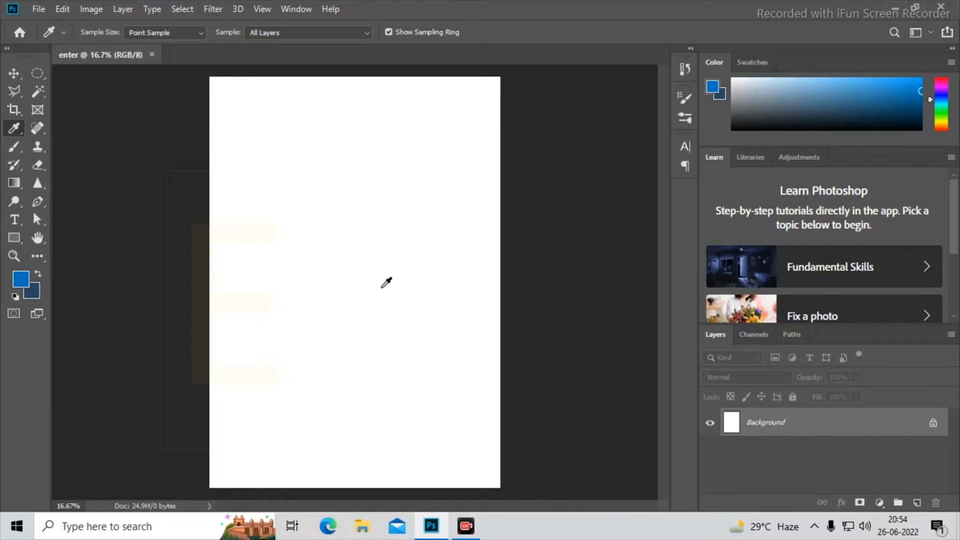
- Add a new layer renamed "hghcftytg" and delete the added layers, leaving only the Background
left_click(918, 503)
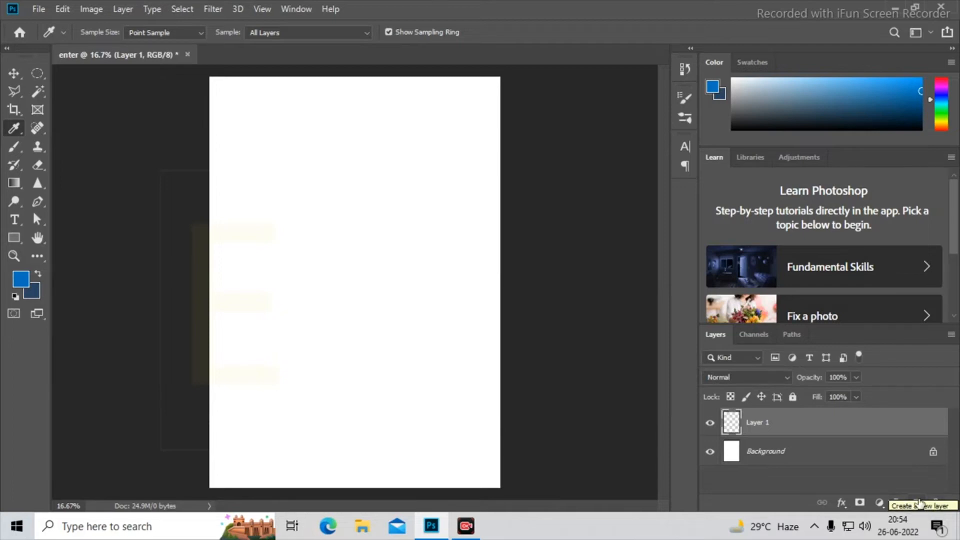
double_click(757, 422)
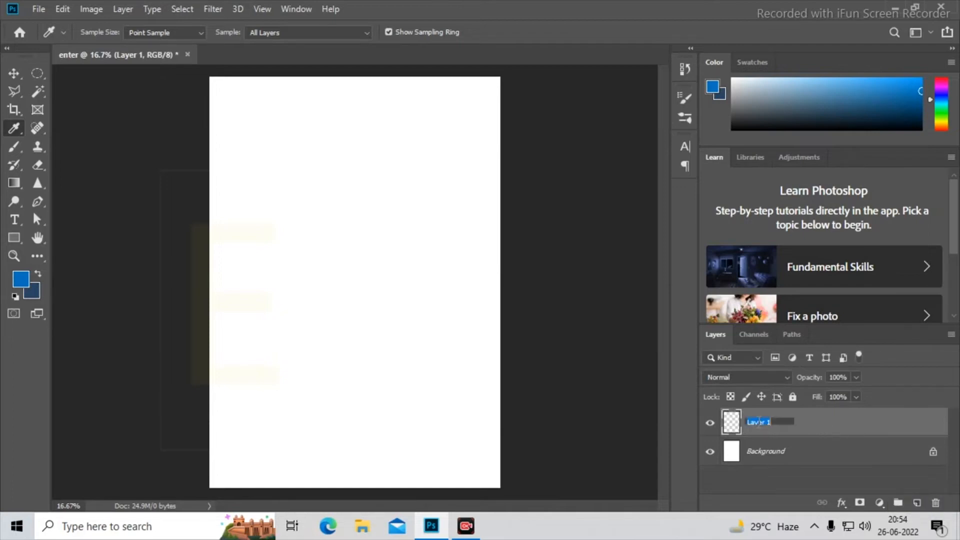
type("hghcftytd")
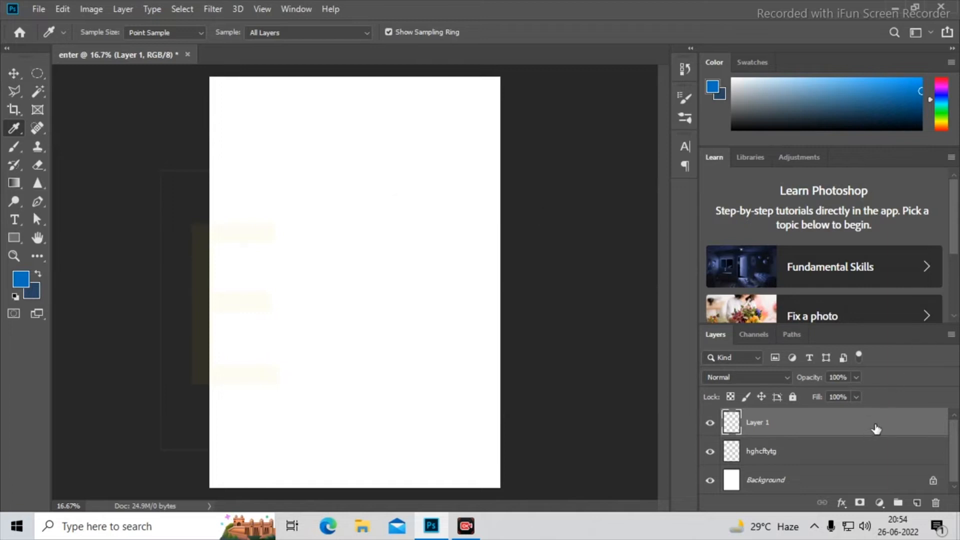
left_click_drag(877, 429, 936, 502)
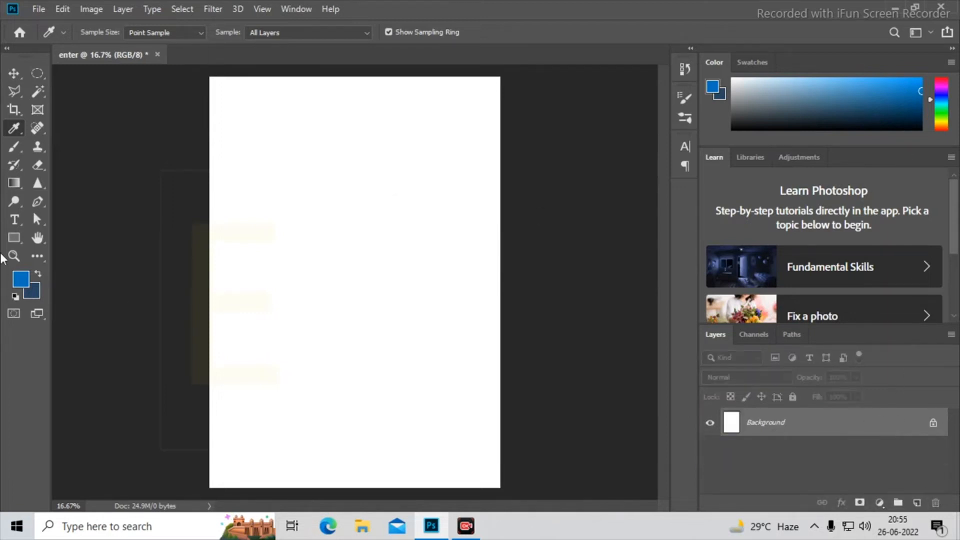
- Draw a rectangular marquee selection in the upper middle of the white page
left_click(35, 78)
left_click(100, 70)
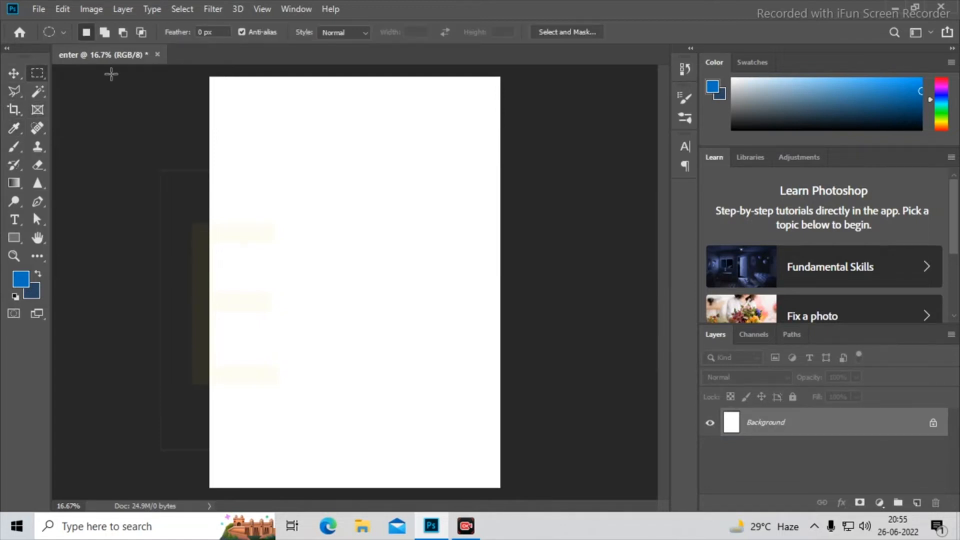
left_click_drag(283, 145, 445, 333)
- Try filling the selection with the blue foreground color on the Background layer and moving it, and undo back to the empty selection
key("alt+BackSpace")
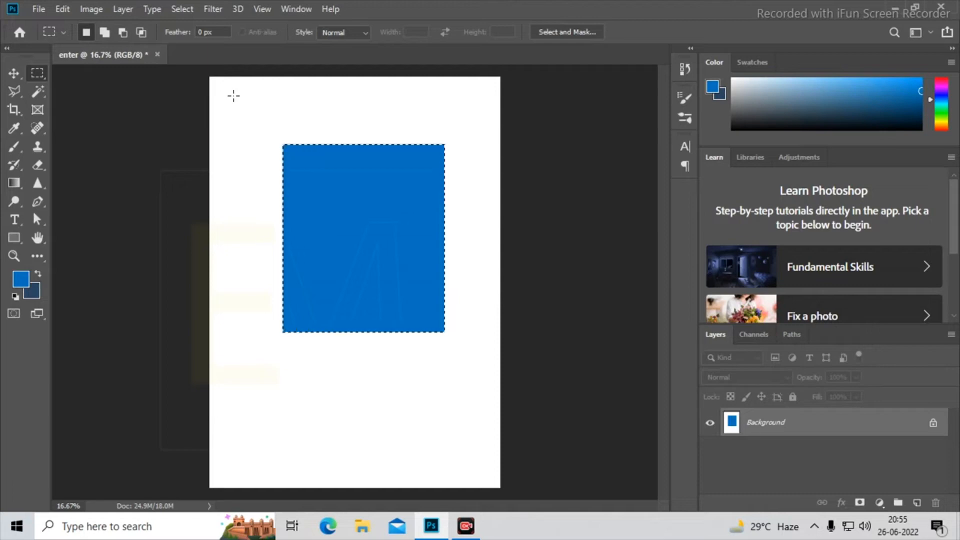
key("ctrl+d")
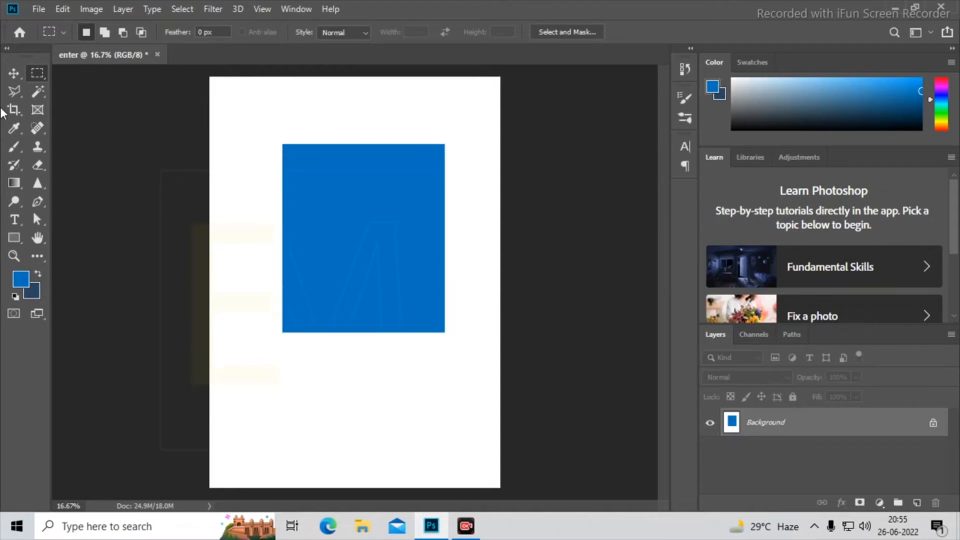
left_click(14, 74)
left_click_drag(408, 235, 253, 135)
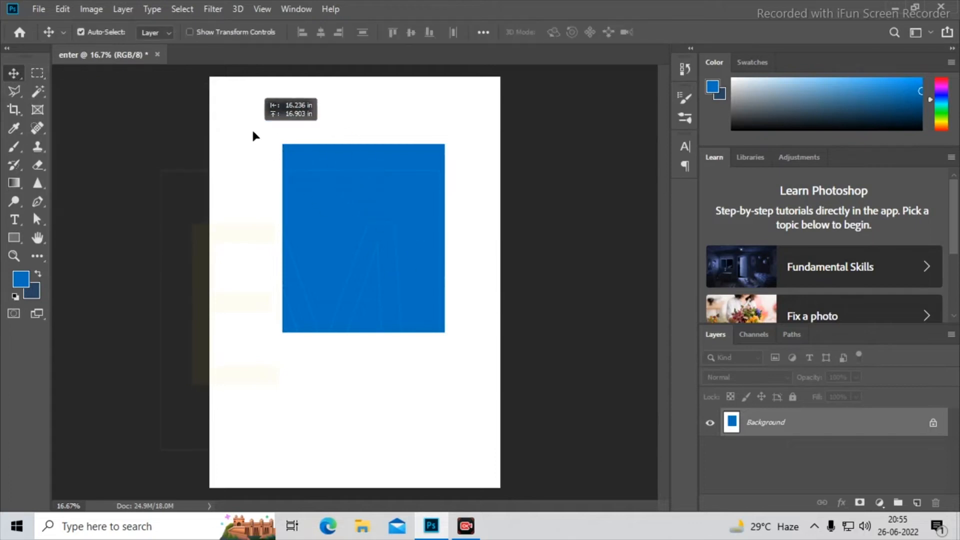
left_click(628, 236)
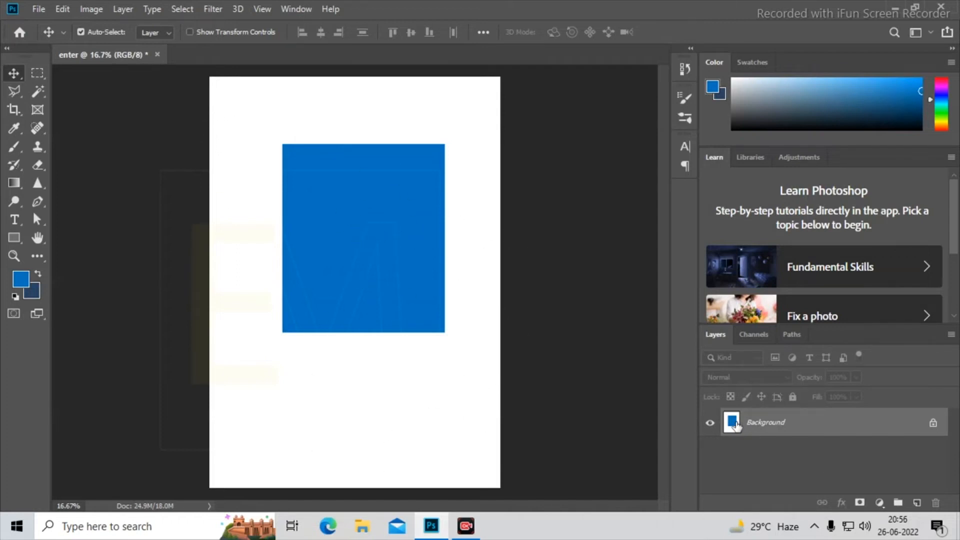
key("ctrl")
key("ctrl+z")
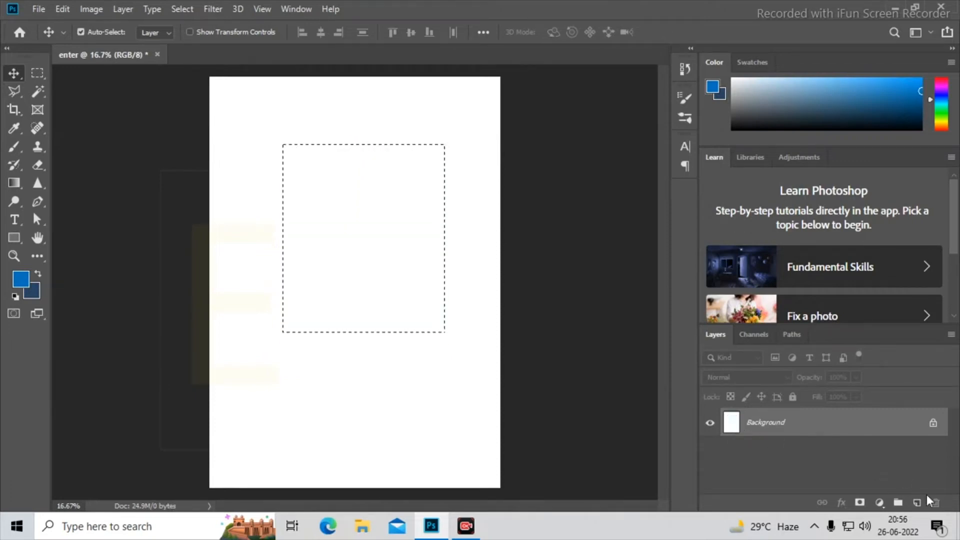
- Add a new layer, fill the rectangular selection with the blue foreground color, and deselect
left_click(917, 503)
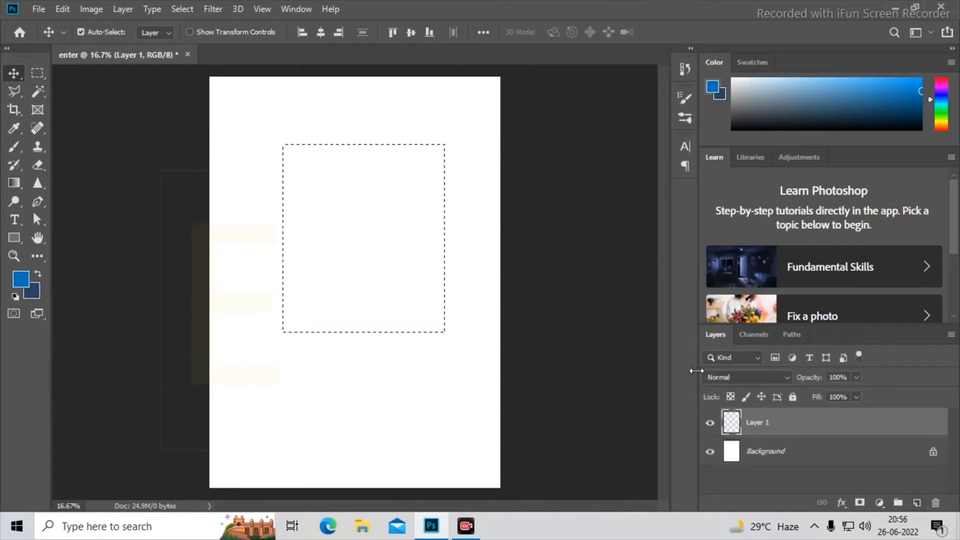
key("alt+BackSpace")
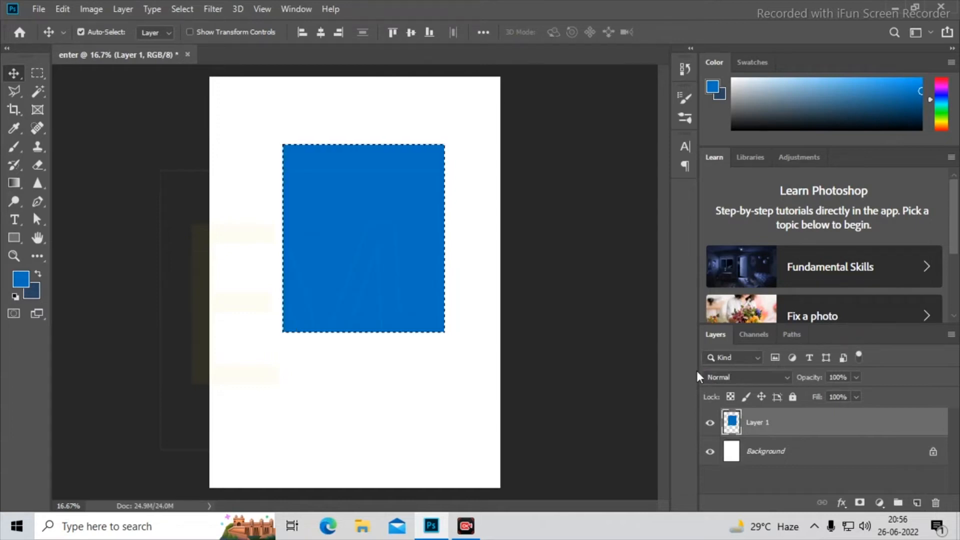
key("ctrl+d")
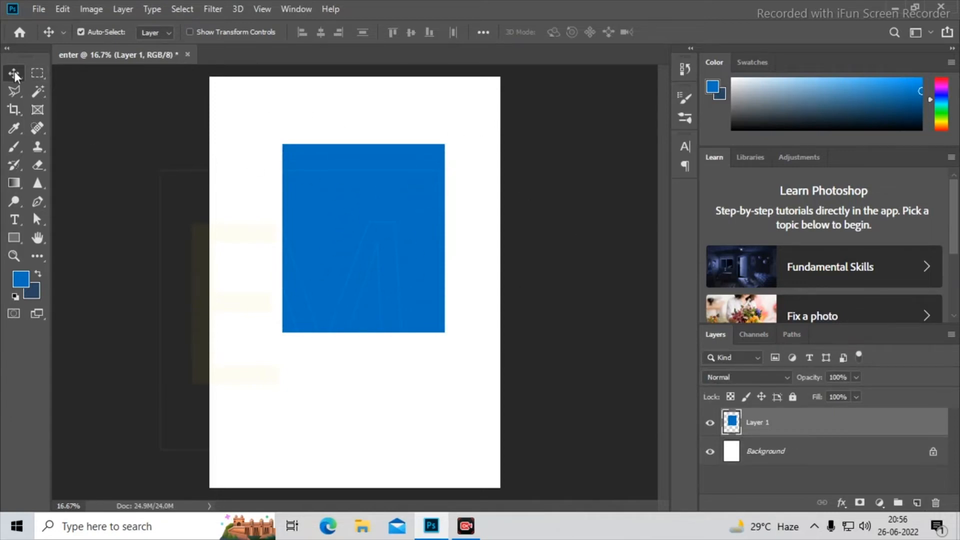
- Move the blue rectangle slightly down and to the right on the page
mouse_move(381, 205)
left_mouse_down()
mouse_move(312, 352)
mouse_move(418, 142)
mouse_move(281, 227)
mouse_move(377, 308)
mouse_move(463, 180)
mouse_move(358, 234)
mouse_move(392, 220)
mouse_move(378, 221)
left_mouse_up()
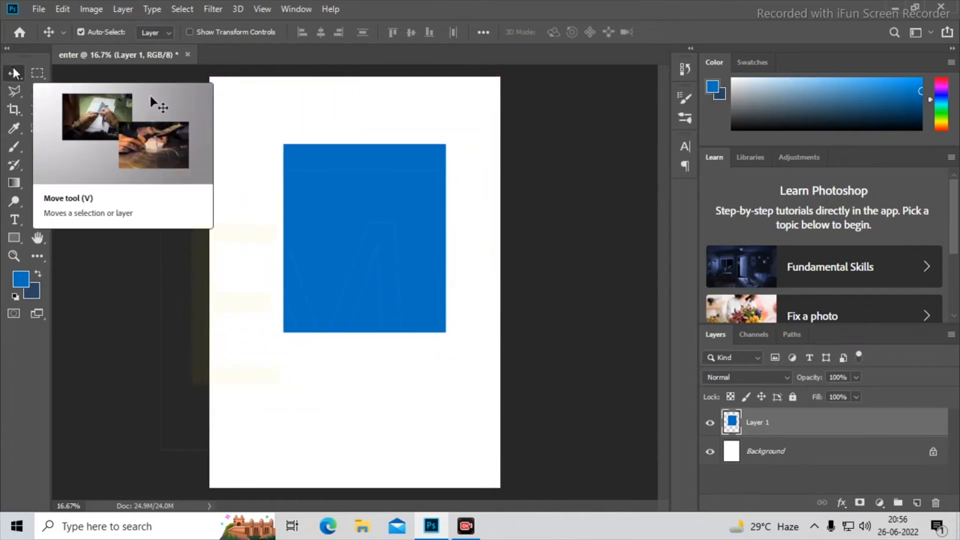
left_click_drag(285, 144, 338, 219)
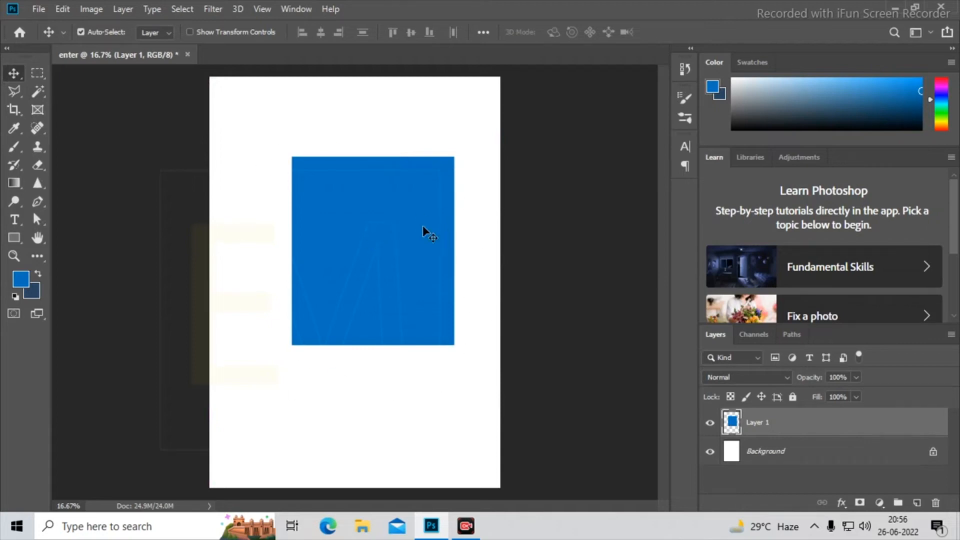
mouse_move(424, 231)
left_mouse_down()
mouse_move(407, 230)
mouse_move(413, 244)
left_mouse_up()
- Draw a circular selection with the Elliptical Marquee tool inside the blue rectangle
left_click(44, 71)
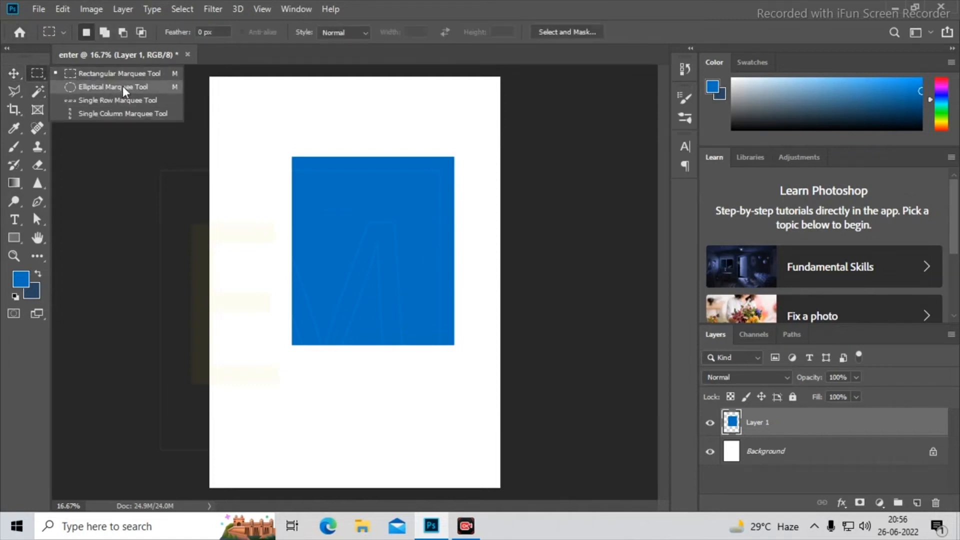
left_click(122, 87)
left_click_drag(320, 191, 433, 309)
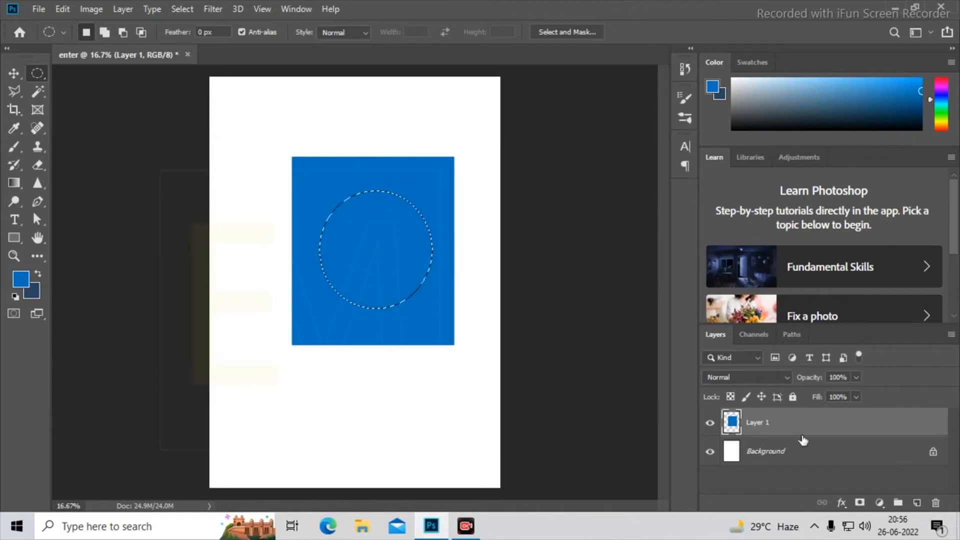
- Fill the circular selection with a bright red foreground color on a new layer and deselect
left_click(918, 503)
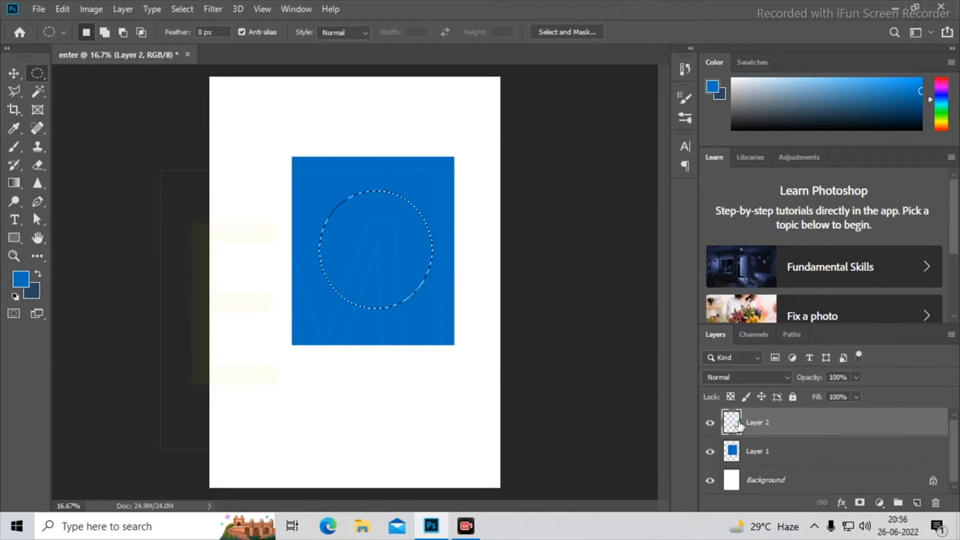
left_click(20, 279)
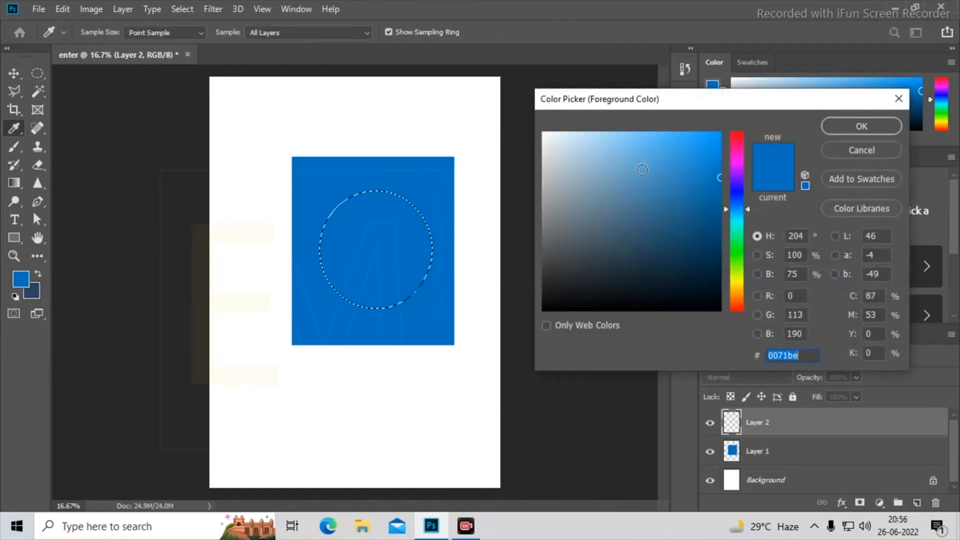
left_click(715, 226)
left_click(737, 134)
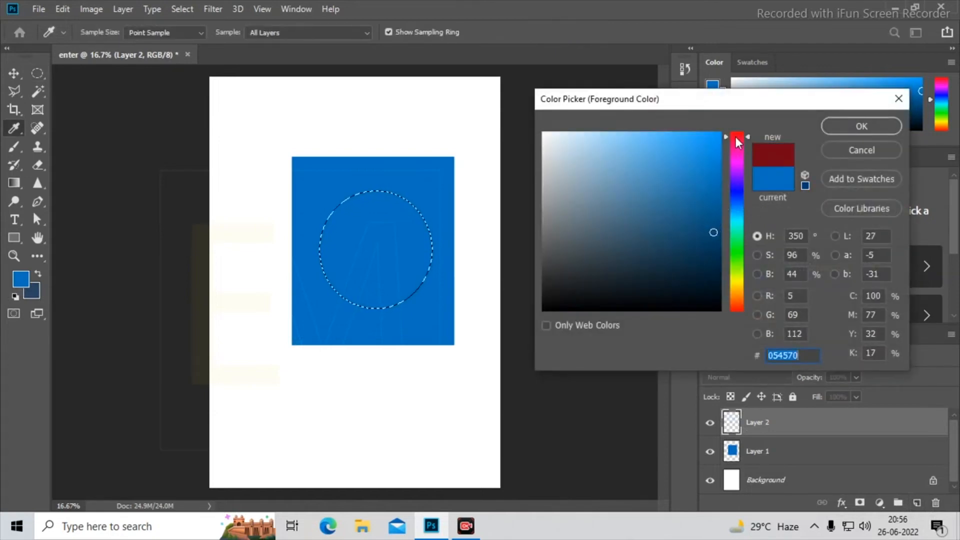
left_click(721, 133)
left_click(861, 127)
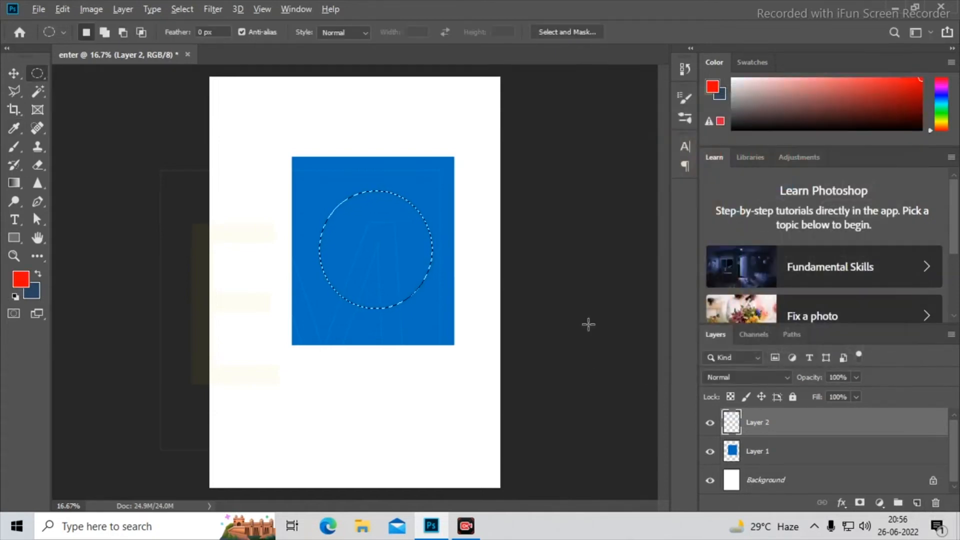
key("alt+BackSpace")
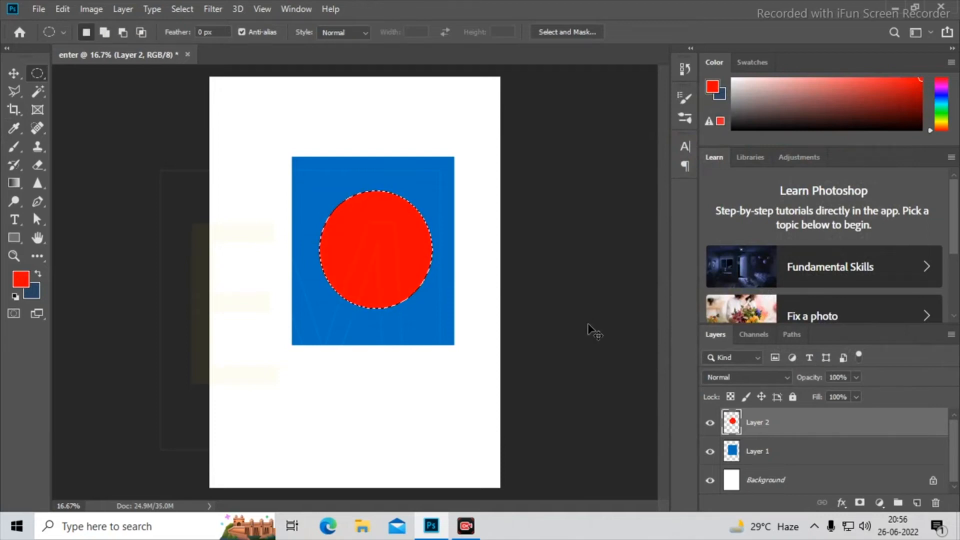
key("ctrl+d")
- Try moving the red circle around inside the blue rectangle and undo the move
left_click(14, 73)
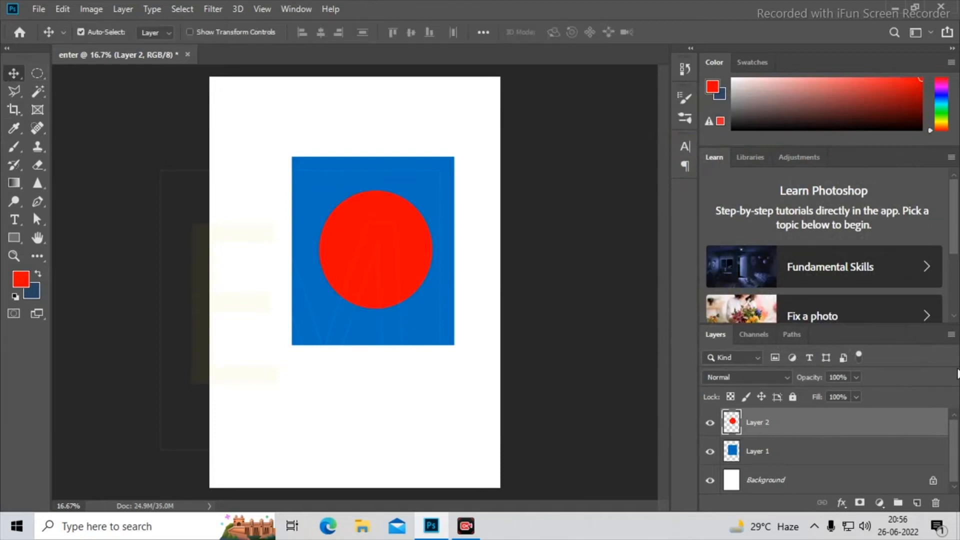
mouse_move(361, 268)
left_mouse_down()
mouse_move(308, 270)
mouse_move(380, 220)
mouse_move(372, 259)
left_mouse_up()
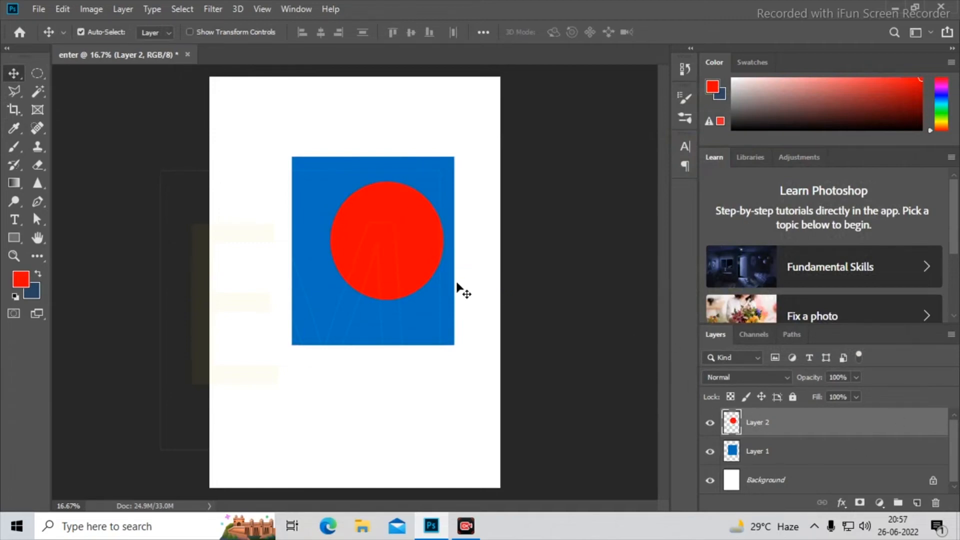
key("ctrl+z")
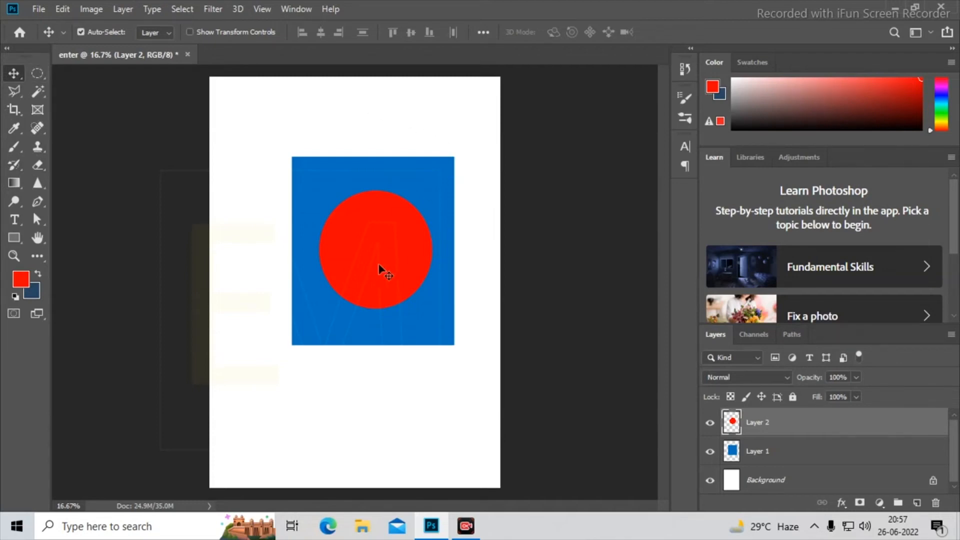
mouse_move(365, 257)
left_mouse_down()
mouse_move(366, 217)
mouse_move(368, 253)
mouse_move(368, 240)
left_mouse_up()
- Toggle the visibility of Layer 2 with the red circle, leave it hidden, and make Layer 1 active
left_click(709, 425)
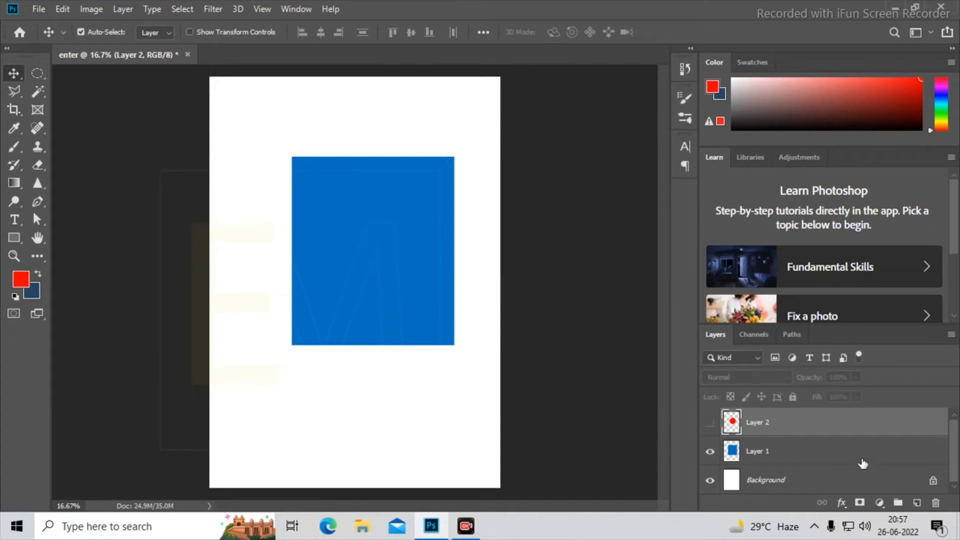
left_click(709, 425)
left_click(709, 425)
left_click(709, 425)
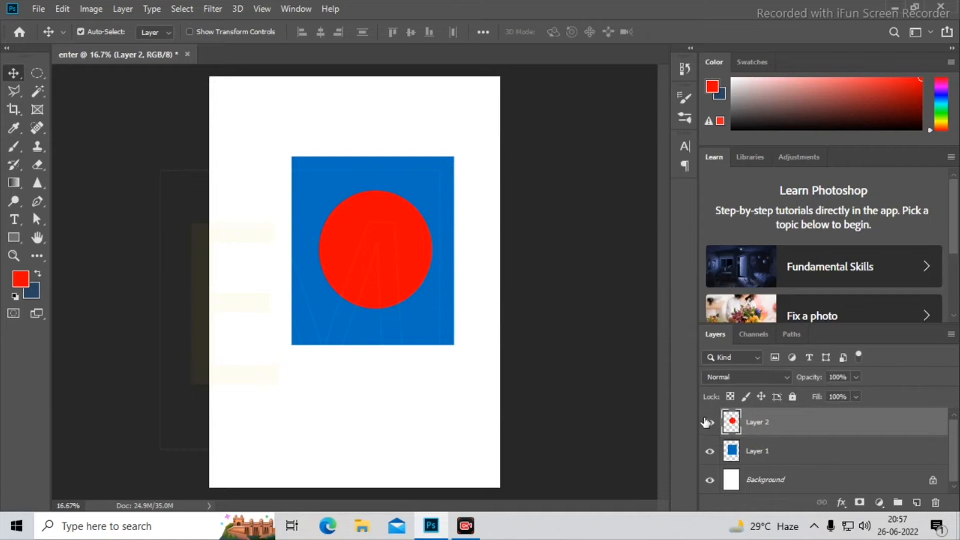
left_click(709, 425)
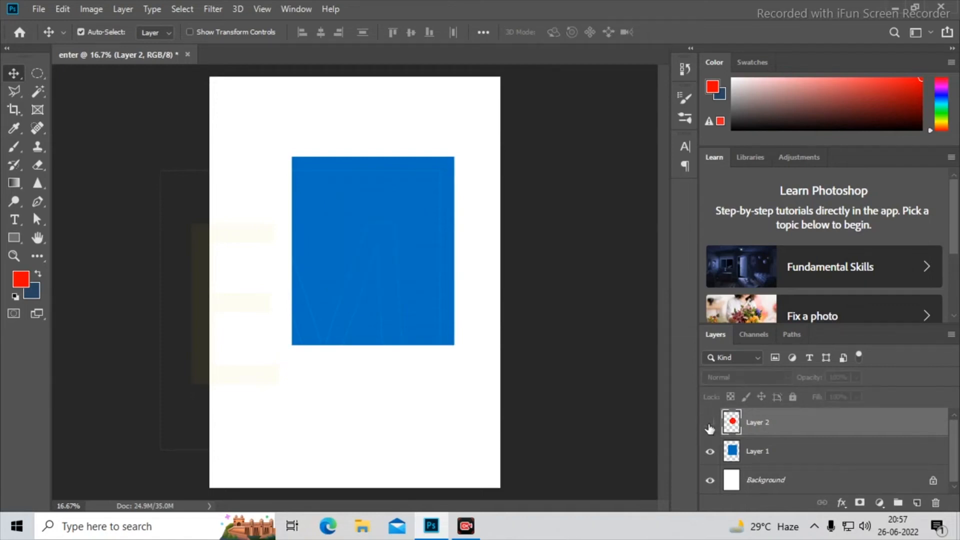
left_click(820, 460)
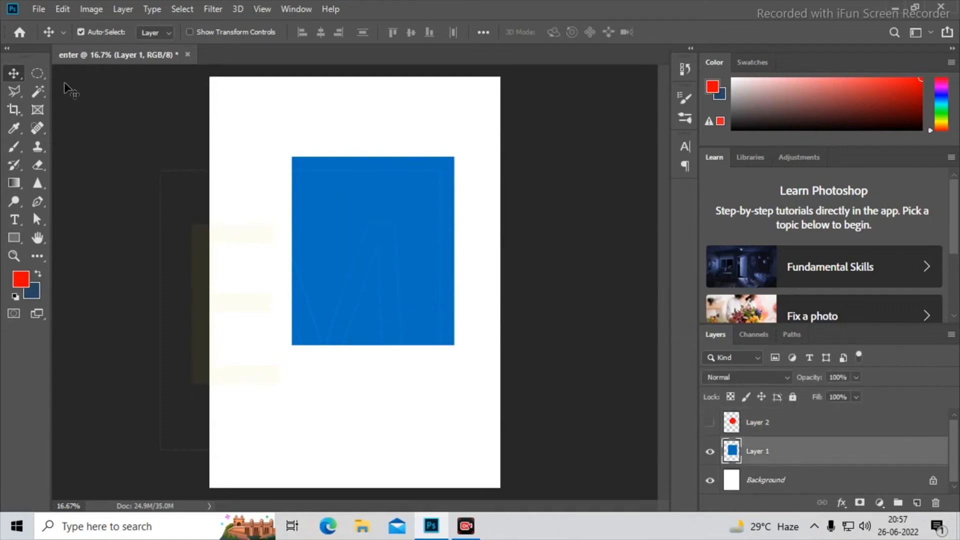
- Cut an elliptical hole in the middle of the blue rectangle using an Elliptical Marquee selection
left_click(33, 74)
left_click_drag(313, 190, 441, 326)
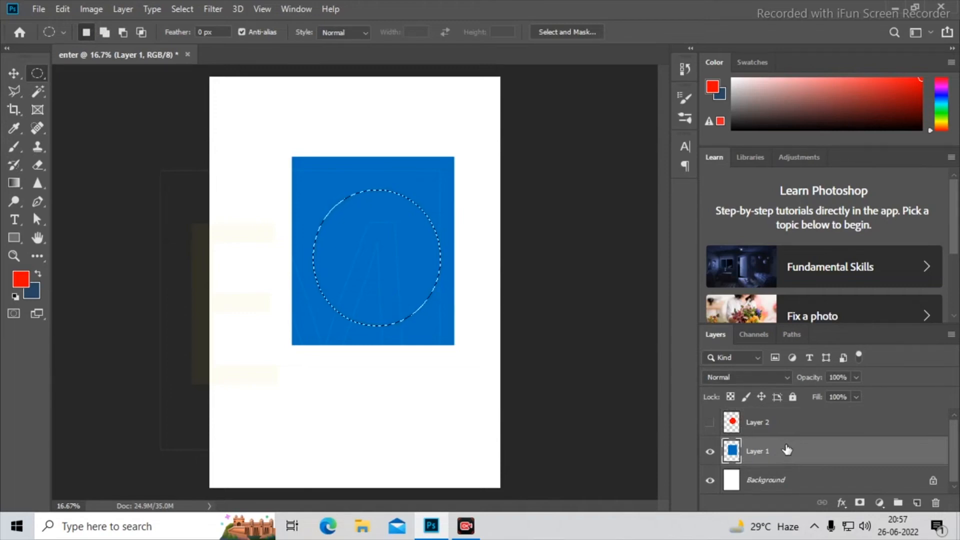
key("Delete")
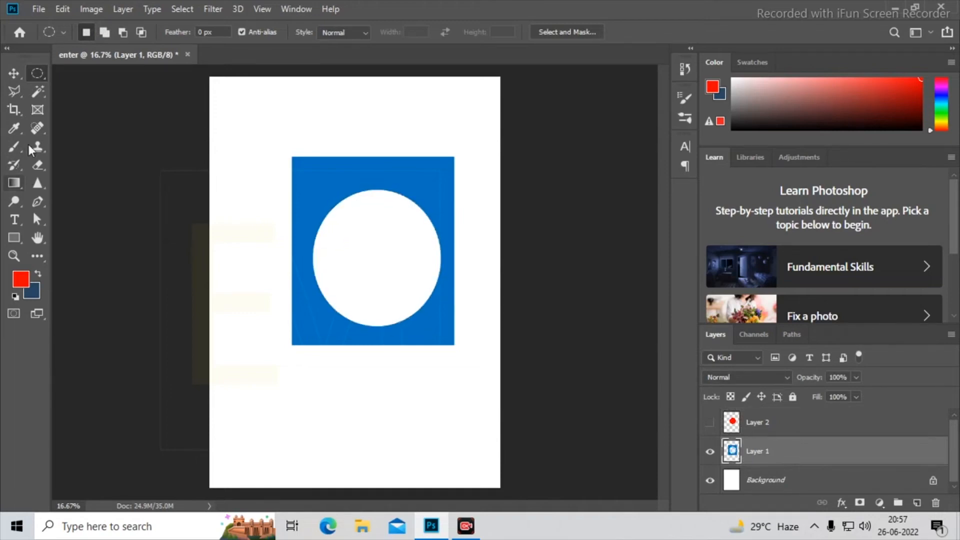
- Move the blue rectangle with the hole slightly down, and undo back to the solid rectangle without a selection
left_click(13, 75)
mouse_move(403, 181)
left_mouse_down()
mouse_move(321, 193)
mouse_move(392, 171)
mouse_move(395, 194)
left_mouse_up()
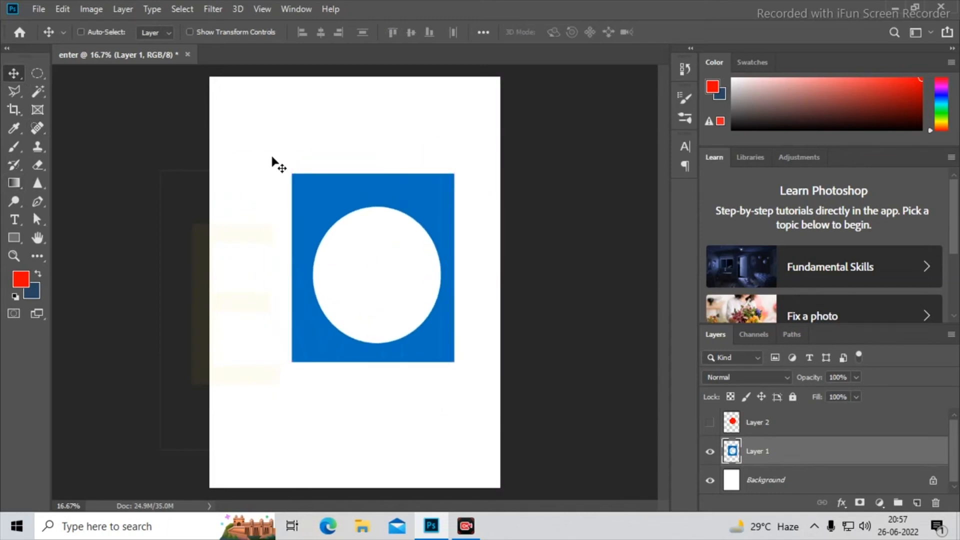
key("ctrl+z")
key("ctrl+z")
key("ctrl+z")
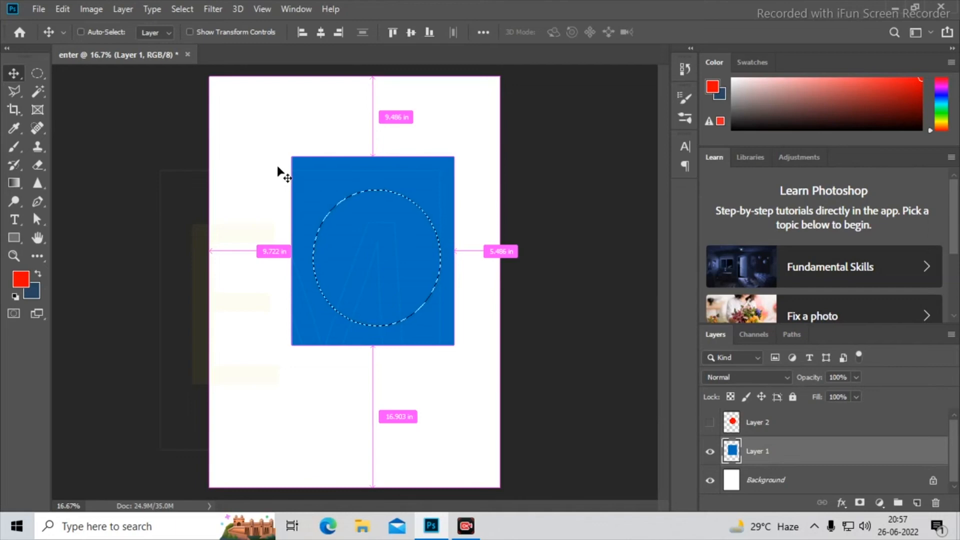
key("ctrl+z")
- Cut a single-pixel horizontal line through the blue rectangle with the Single Row Marquee tool and deselect
left_click(35, 77)
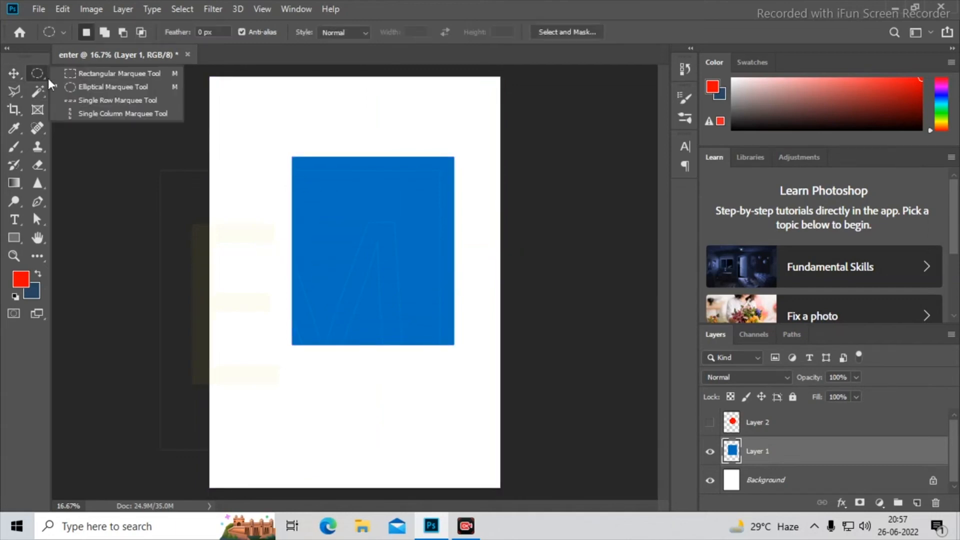
left_click(139, 101)
left_click_drag(376, 226, 392, 256)
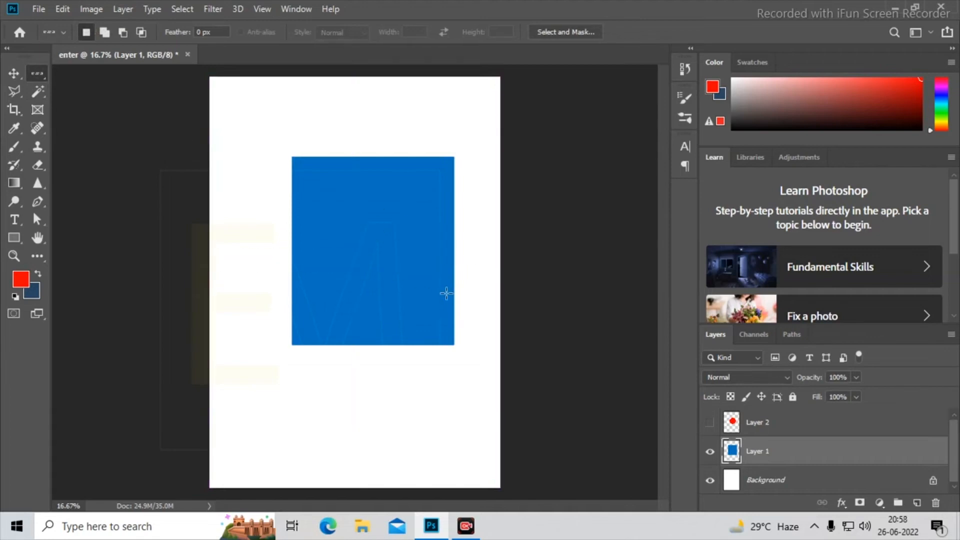
scroll(422, 276, "up", 8)
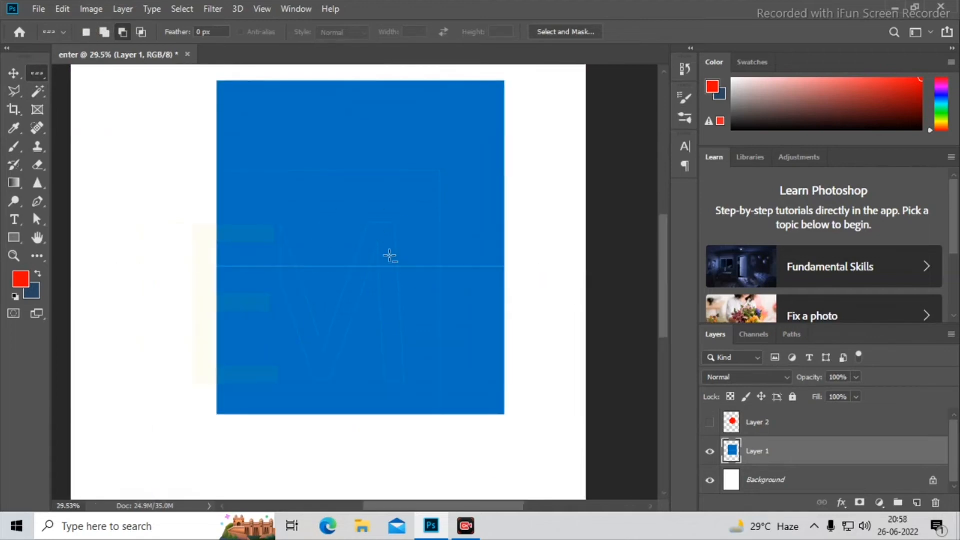
scroll(402, 275, "up", 5)
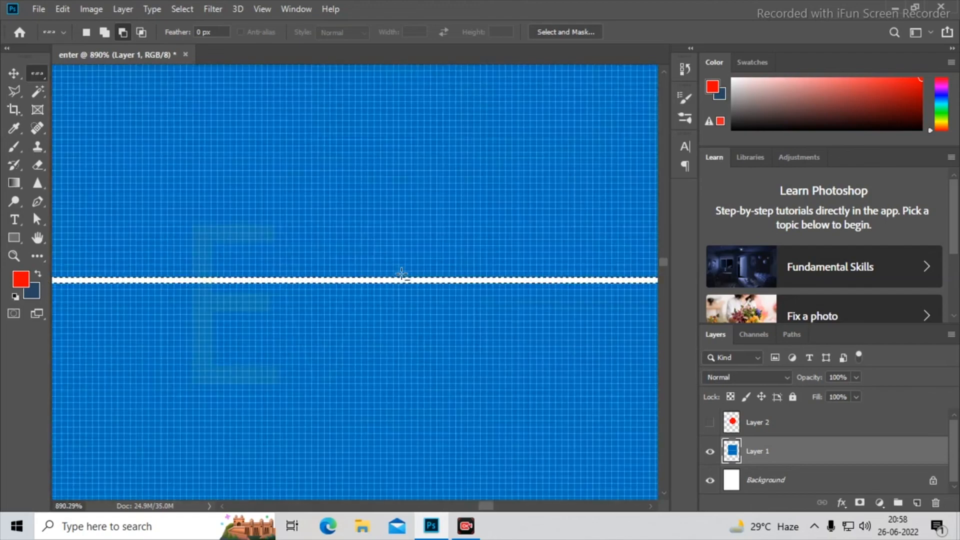
key("ctrl+d")
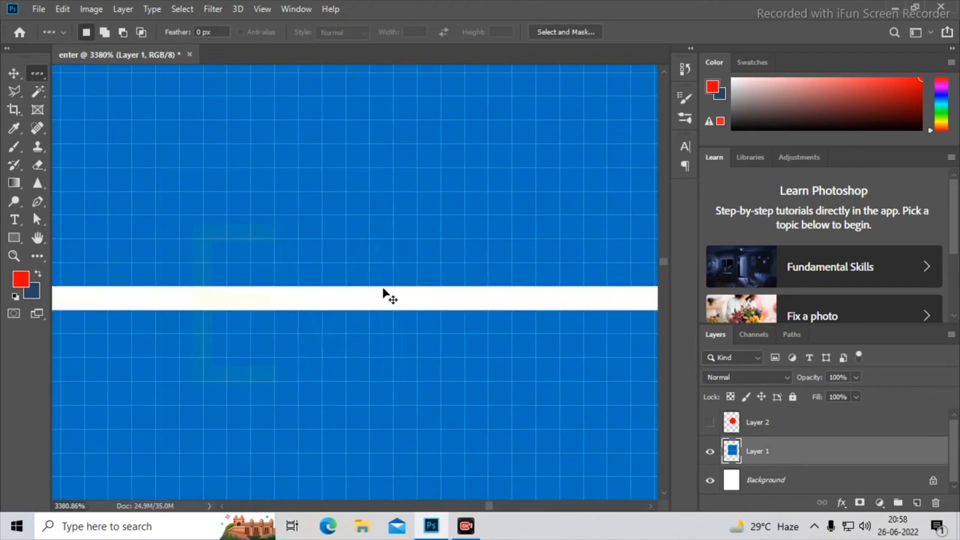
- Cut a single-pixel vertical line through the blue rectangle with the Single Column Marquee tool, crossing the horizontal line, and deselect
scroll(385, 286, "down", 10)
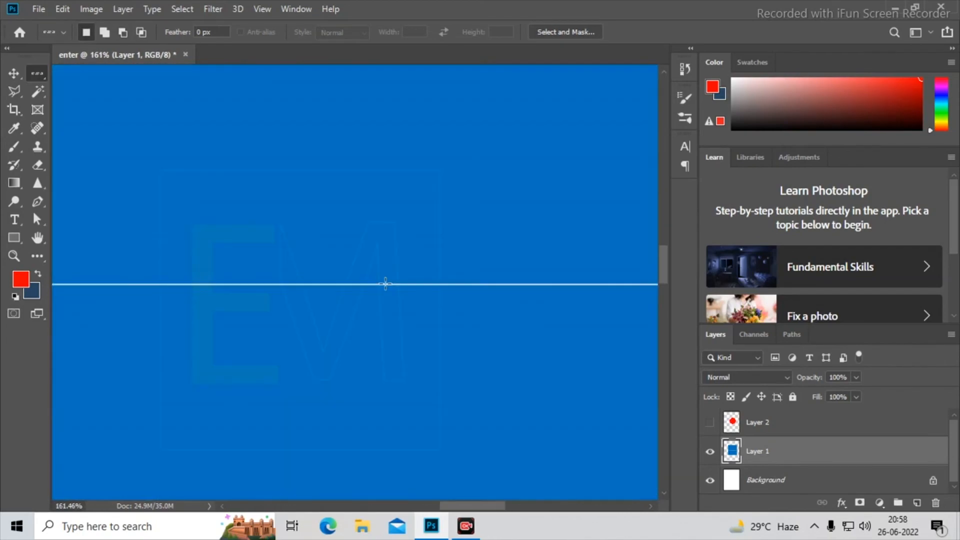
scroll(385, 284, "down", 5)
scroll(387, 287, "up", 3)
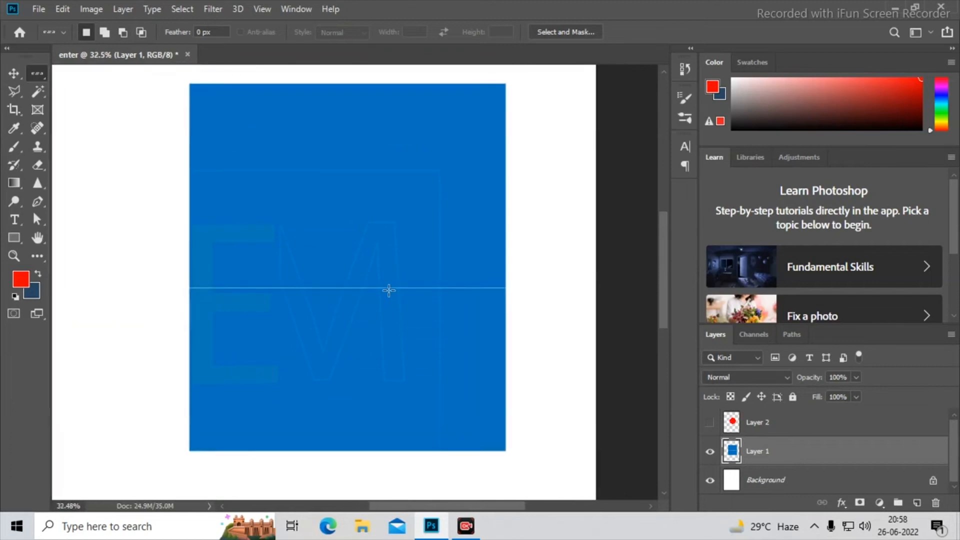
left_click_drag(33, 74, 107, 113)
left_click(354, 229)
left_click_drag(355, 230, 344, 229)
key("Delete")
scroll(404, 266, "up", 10)
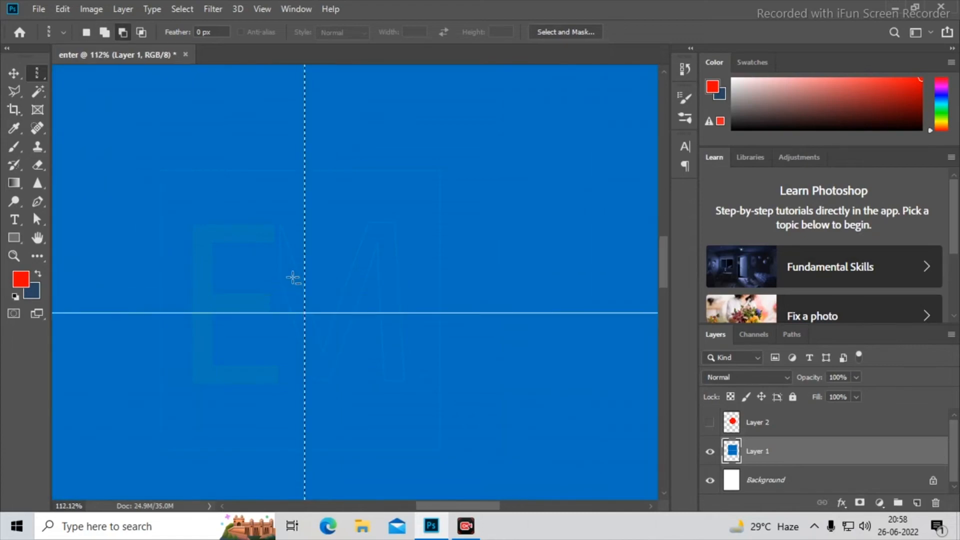
scroll(280, 319, "up", 2)
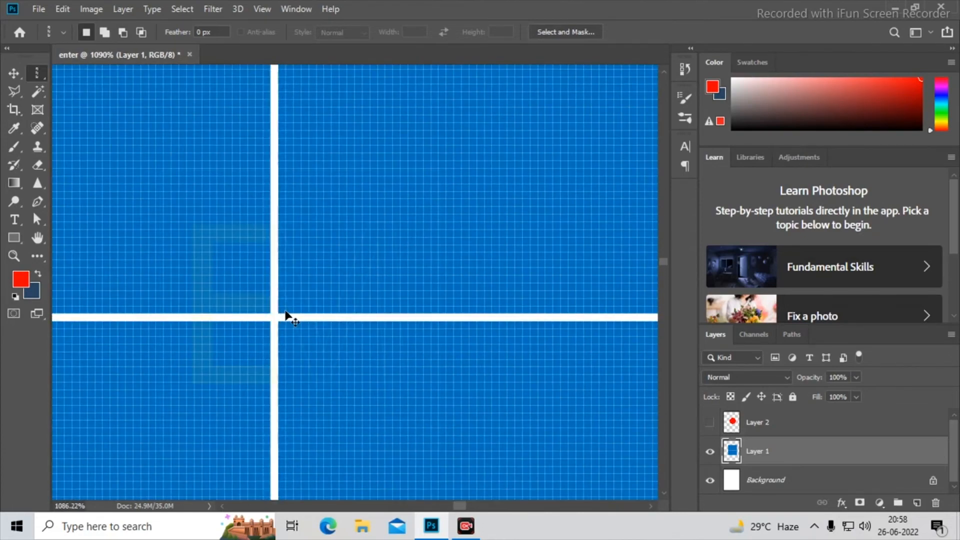
scroll(300, 292, "down", 12)
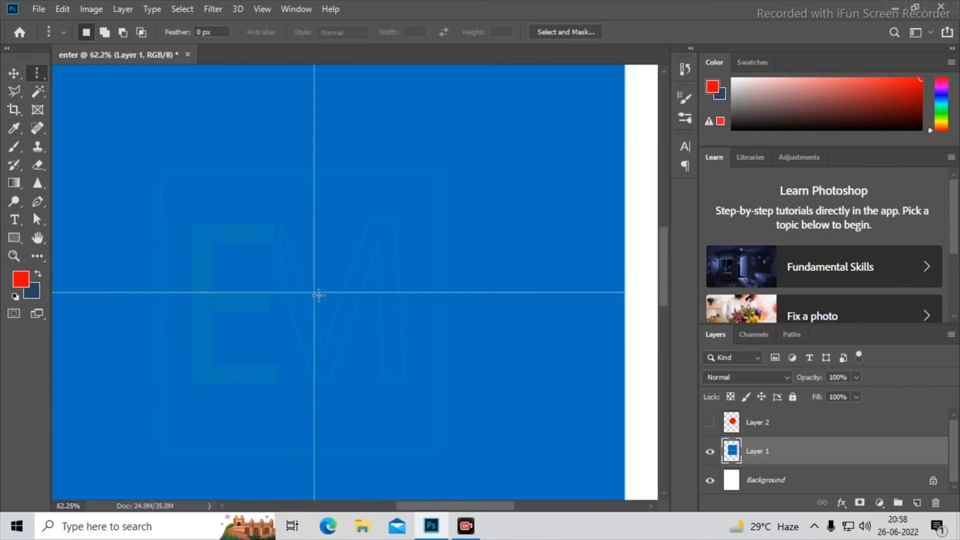
right_click(40, 65)
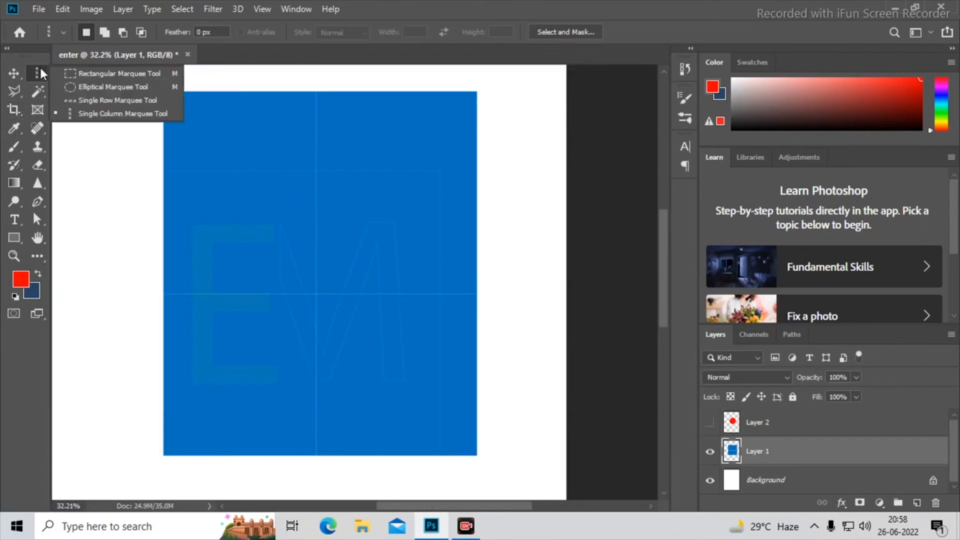
left_click(36, 71)
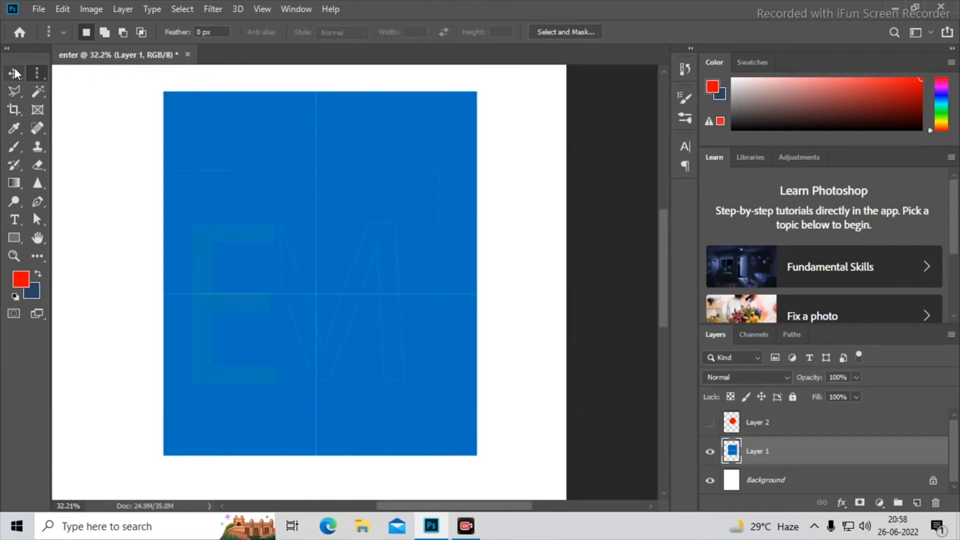
- Draw a freehand Lasso selection over the blue rectangle's upper-left corner and add a new layer above Layer 1
right_click(20, 94)
left_click(55, 91)
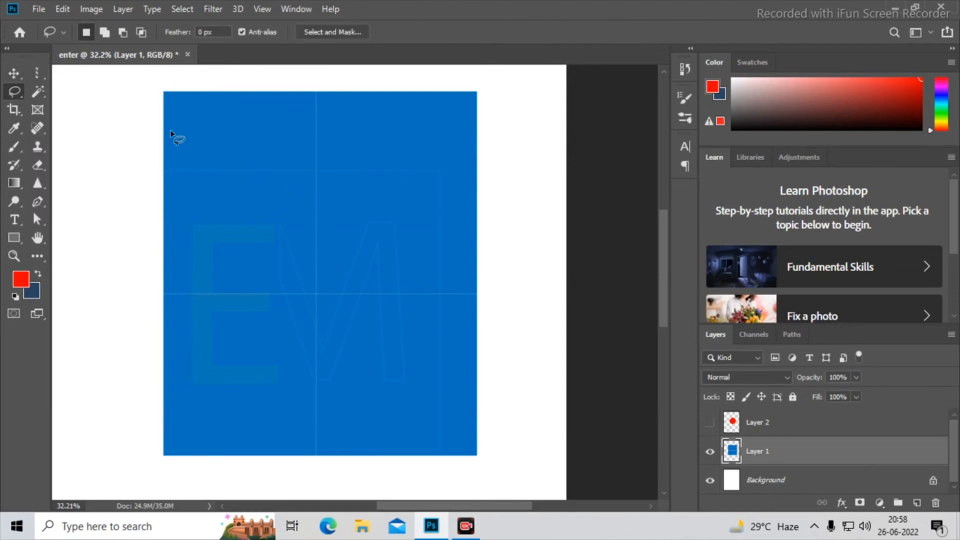
scroll(165, 133, "up", 2)
mouse_move(145, 107)
left_mouse_down()
mouse_move(121, 159)
mouse_move(153, 224)
mouse_move(208, 282)
left_mouse_up()
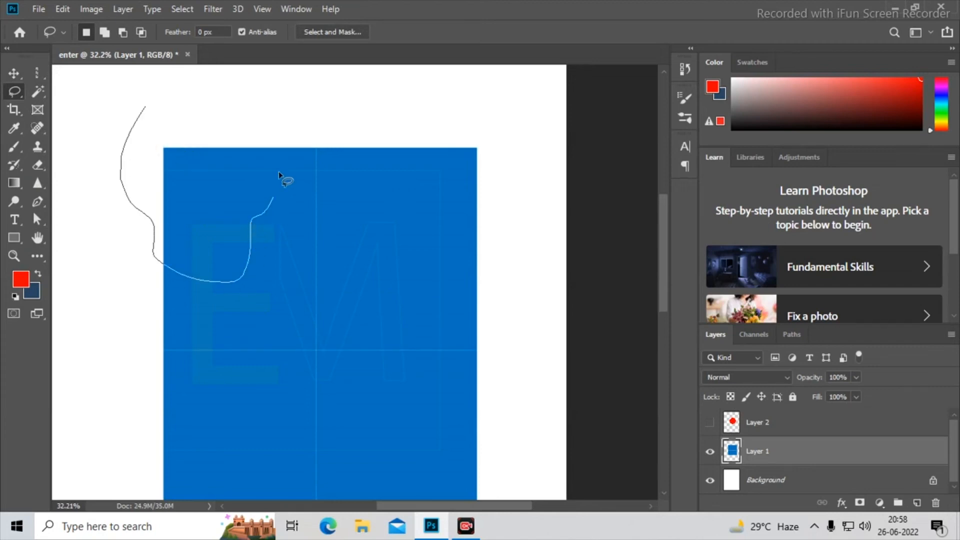
mouse_move(278, 171)
left_mouse_down()
mouse_move(245, 98)
mouse_move(168, 103)
mouse_move(147, 108)
left_mouse_up()
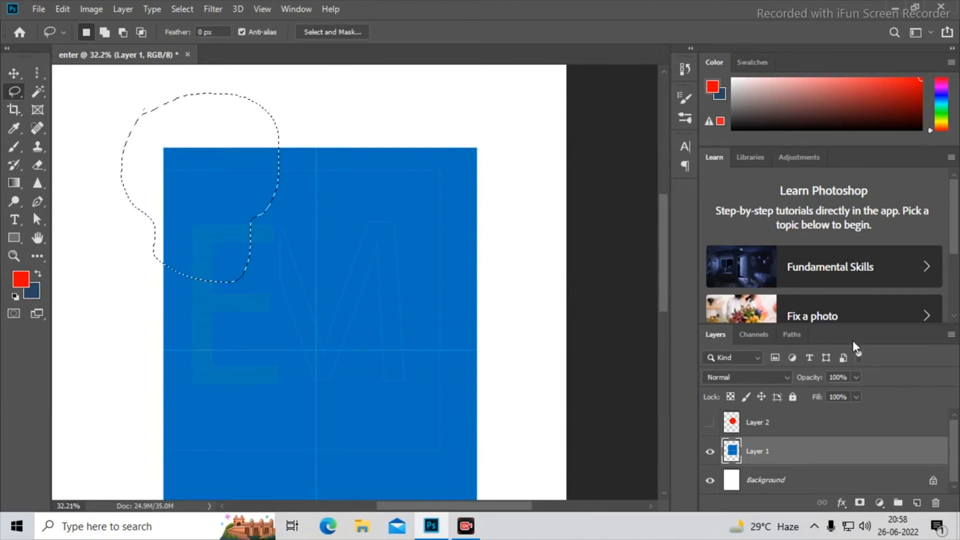
left_click(916, 503)
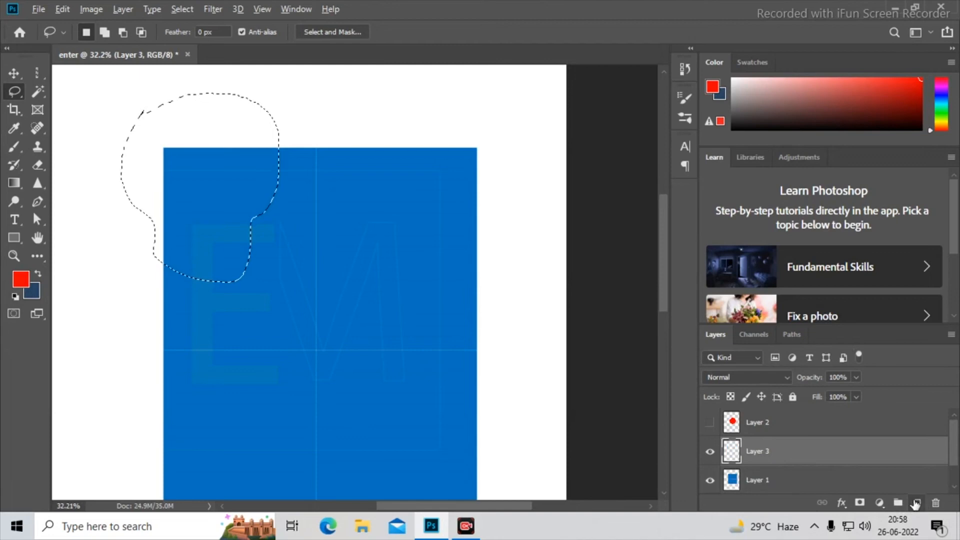
- Try filling the freehand selection with the red foreground color and deselecting, and undo back to the empty selection
key("alt+BackSpace")
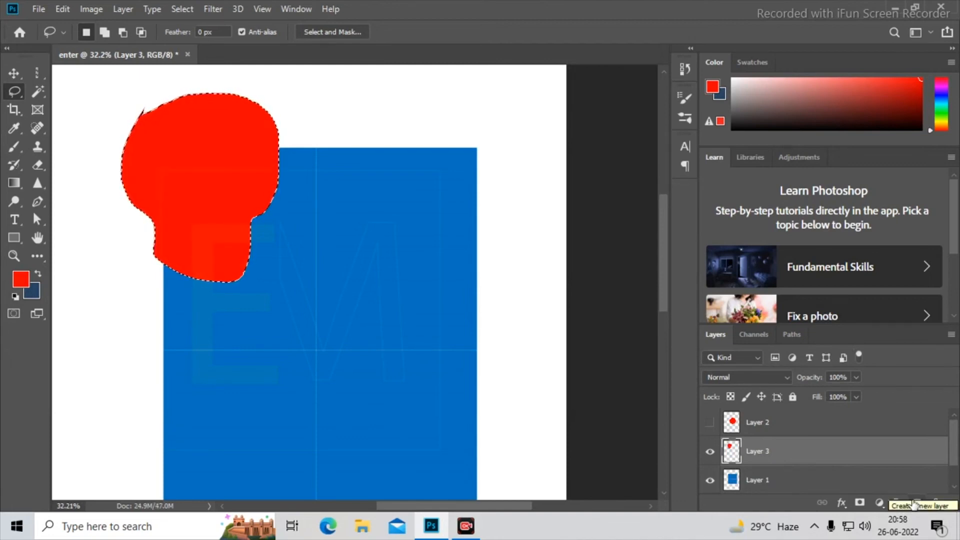
key("ctrl+z")
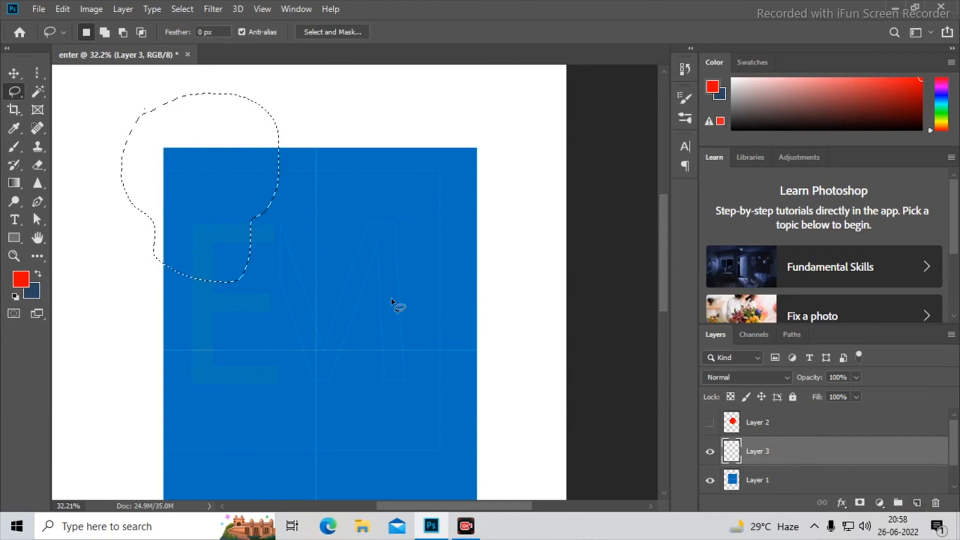
key("alt+BackSpace")
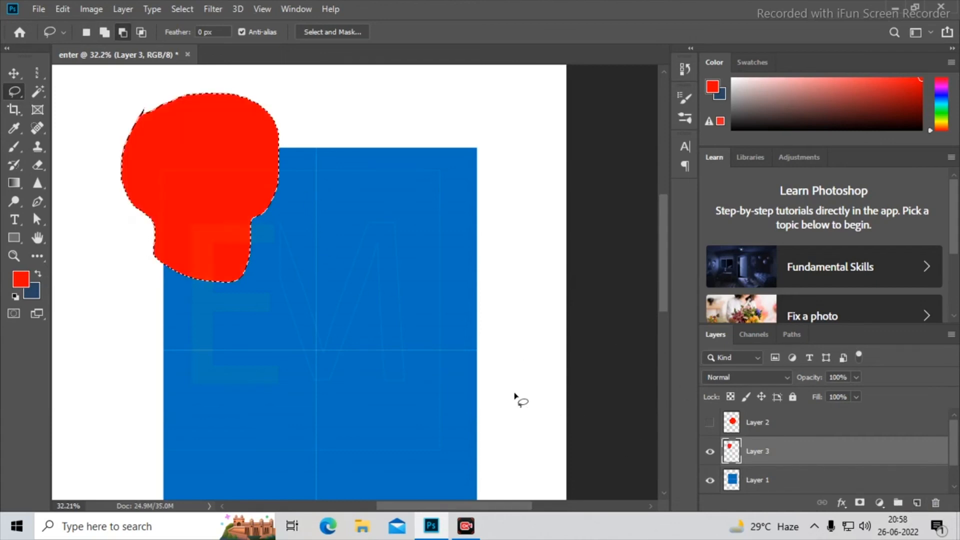
key("ctrl+d")
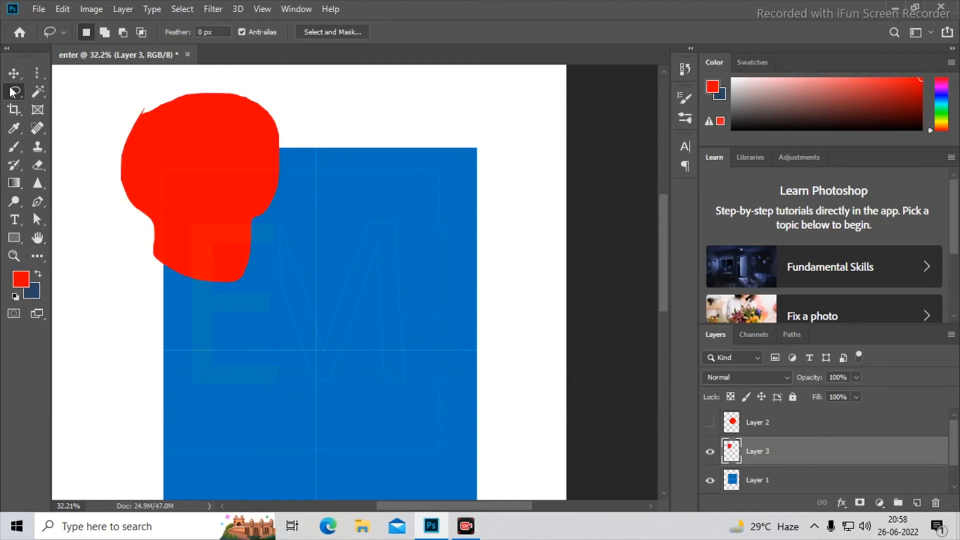
key("ctrl+z")
key("ctrl+z")
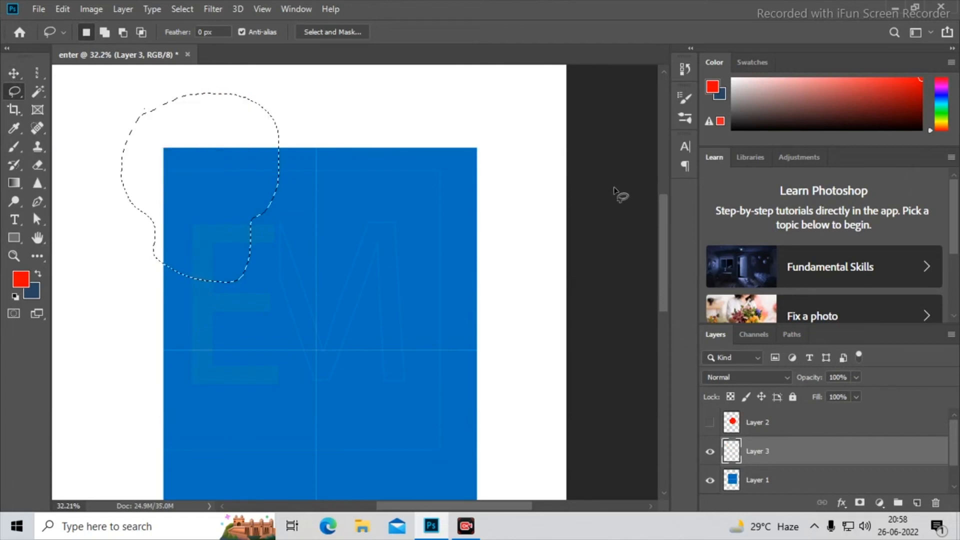
- Try deleting the freehand-selected corner from the blue rectangle on Layer 1, undo the deletion, and deselect
left_click(793, 490)
key("Delete")
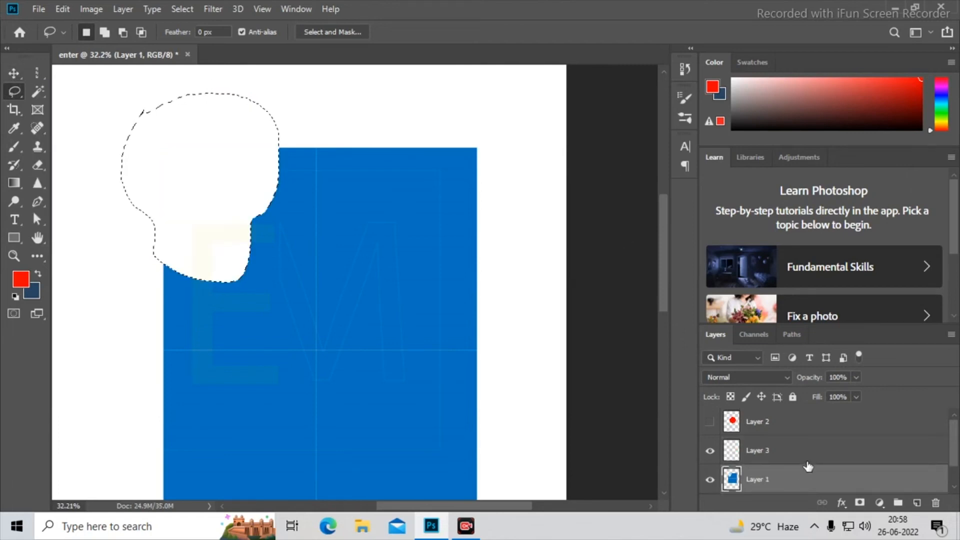
key("ctrl+z")
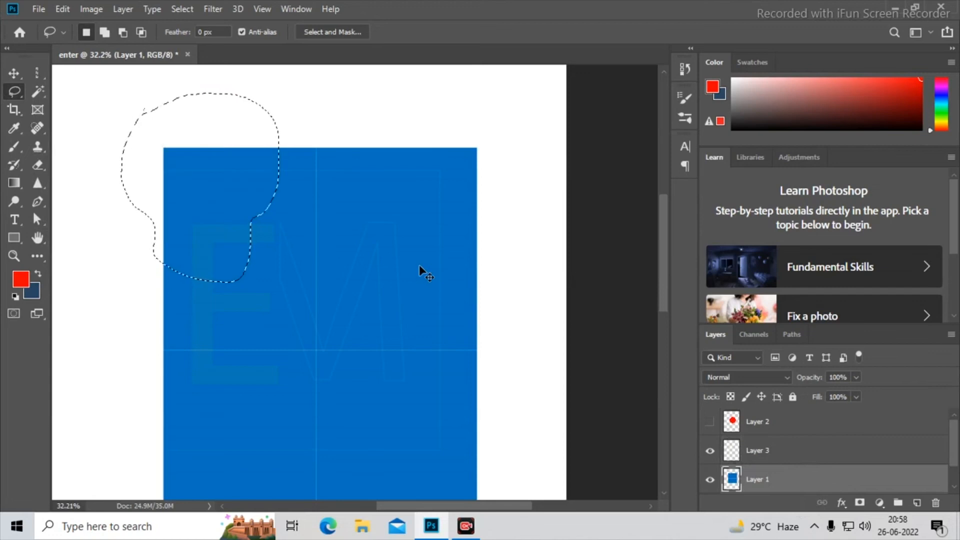
key("ctrl+d")
- Start a straight-sided Polygonal Lasso outline around the blue rectangle's upper-left corner, jogging inward through the shape and back above its upper edge
right_click(14, 92)
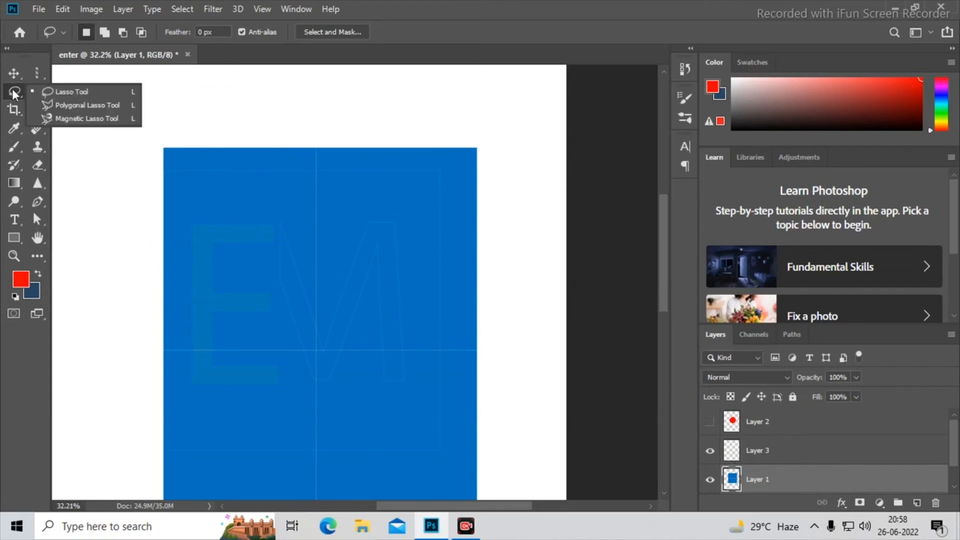
left_click(103, 106)
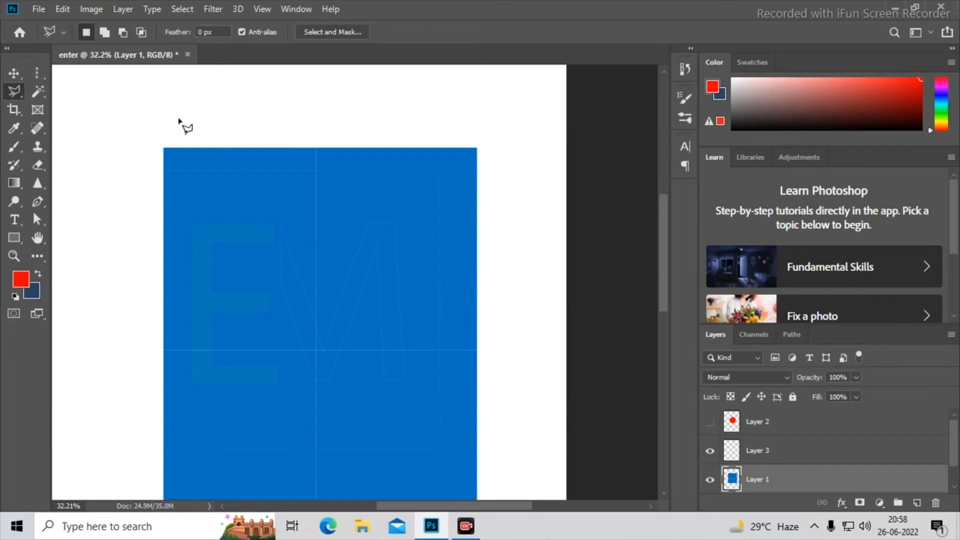
left_click(163, 127)
left_click(143, 179)
left_click(130, 258)
left_click(190, 271)
left_click(212, 253)
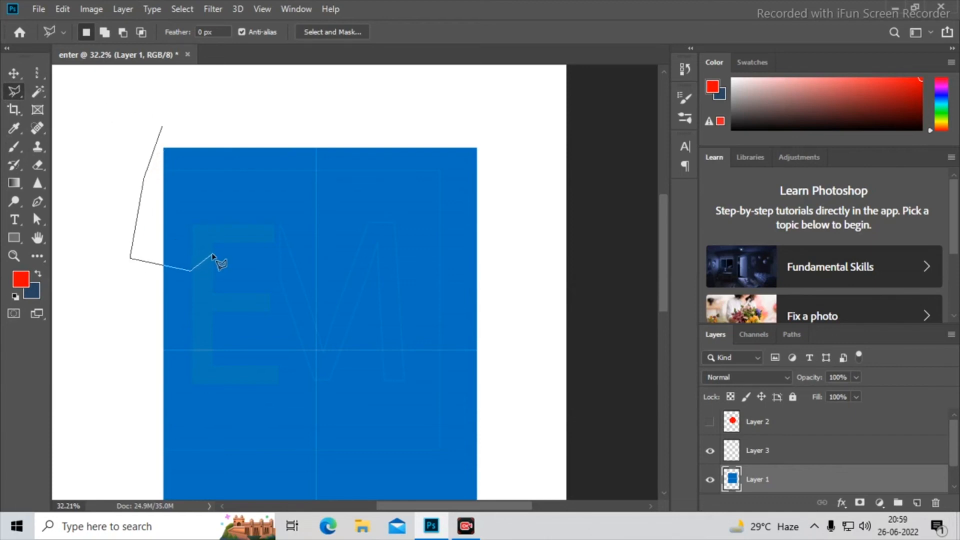
left_click(207, 229)
left_click(243, 230)
left_click(311, 156)
left_click(242, 130)
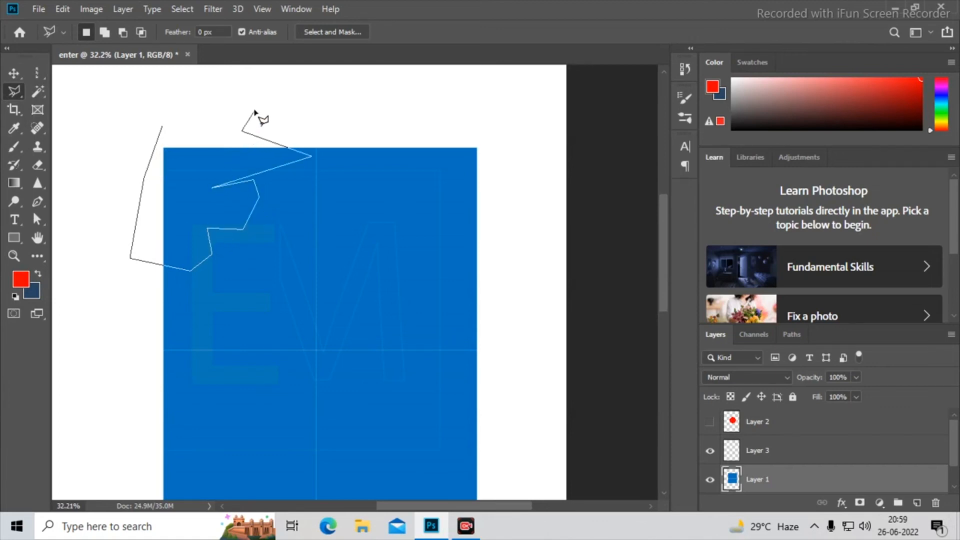
left_click(254, 108)
left_click(225, 109)
left_click(197, 148)
- Remove the outline's jagged segments back to its lower corner and close it as a simpler polygon around the rectangle's upper-left corner
key("BackSpace")
key("BackSpace")
key("BackSpace")
key("BackSpace")
key("BackSpace")
key("BackSpace")
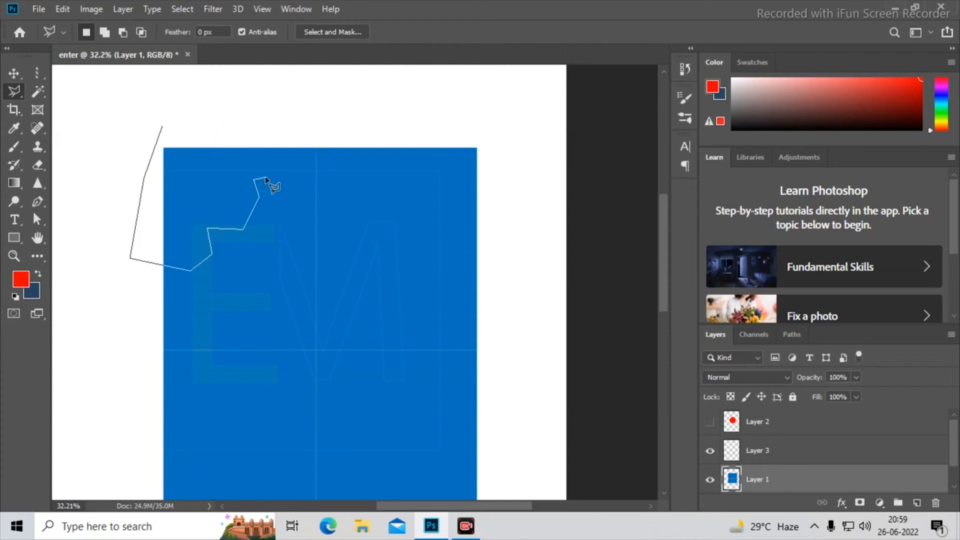
key("BackSpace")
key("BackSpace")
key("BackSpace")
key("BackSpace")
left_click(247, 223)
left_click(280, 150)
left_click(251, 129)
left_click(201, 129)
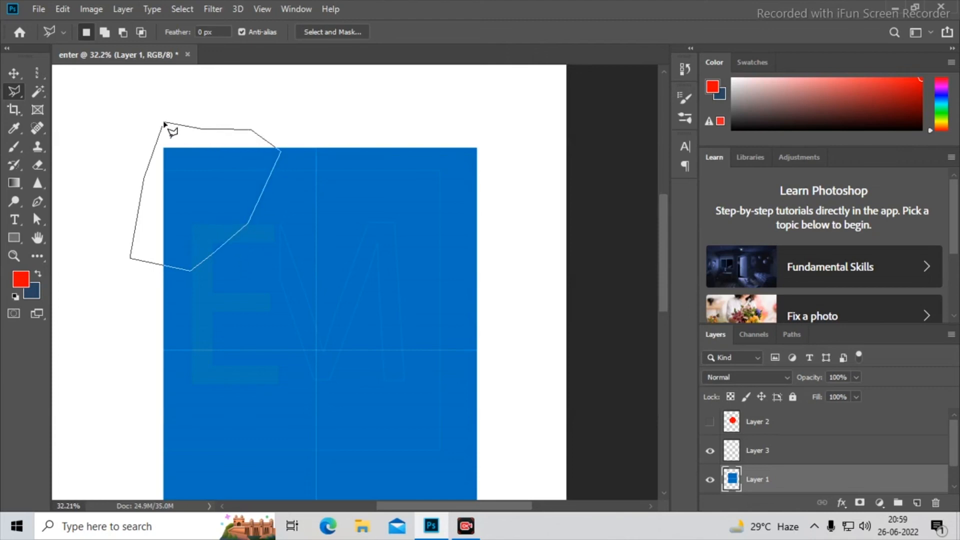
left_click(165, 125)
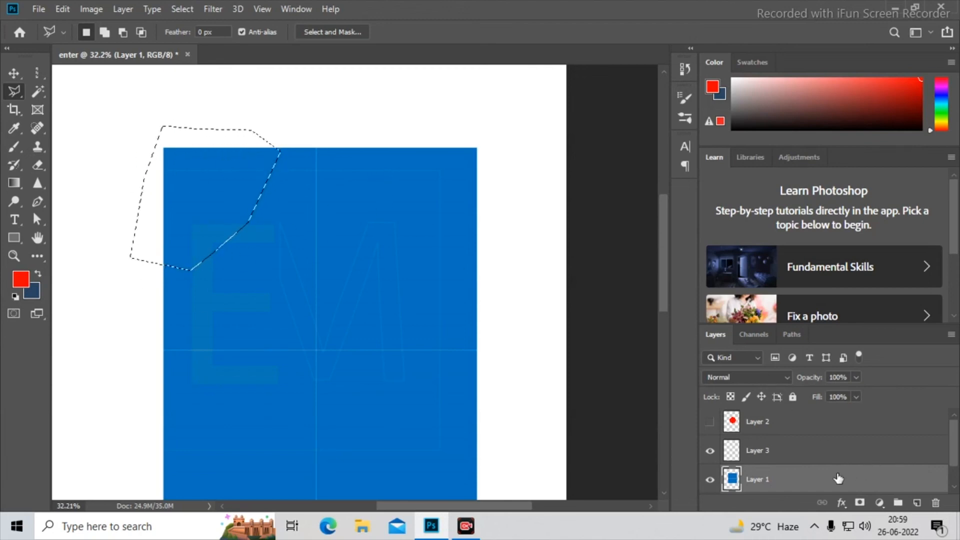
- Try deleting the polygon-selected corner from the blue rectangle, undo the deletion, and clear the selection
key("Delete")
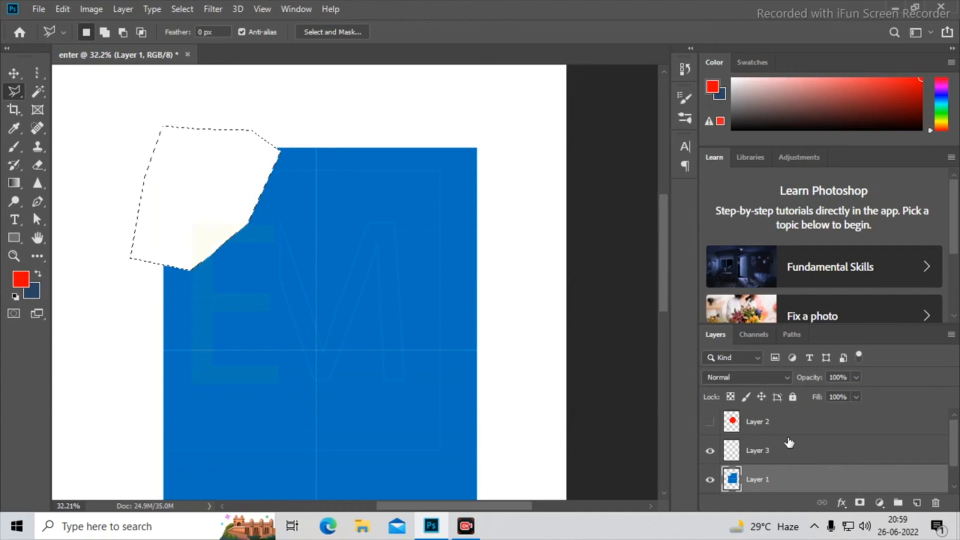
key("ctrl+z")
key("ctrl+d")
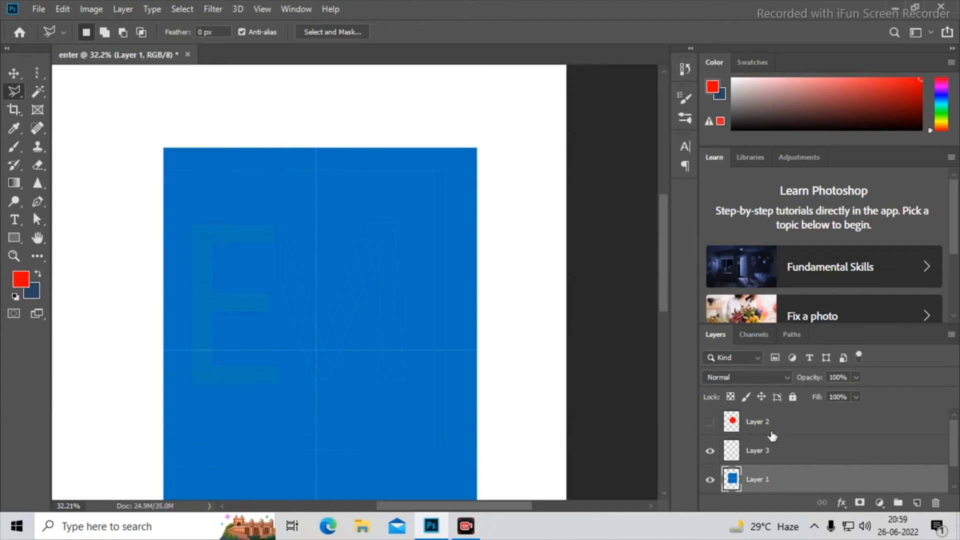
- Switch to the Magnetic Lasso tool and delete the empty Layer 3
right_click(14, 90)
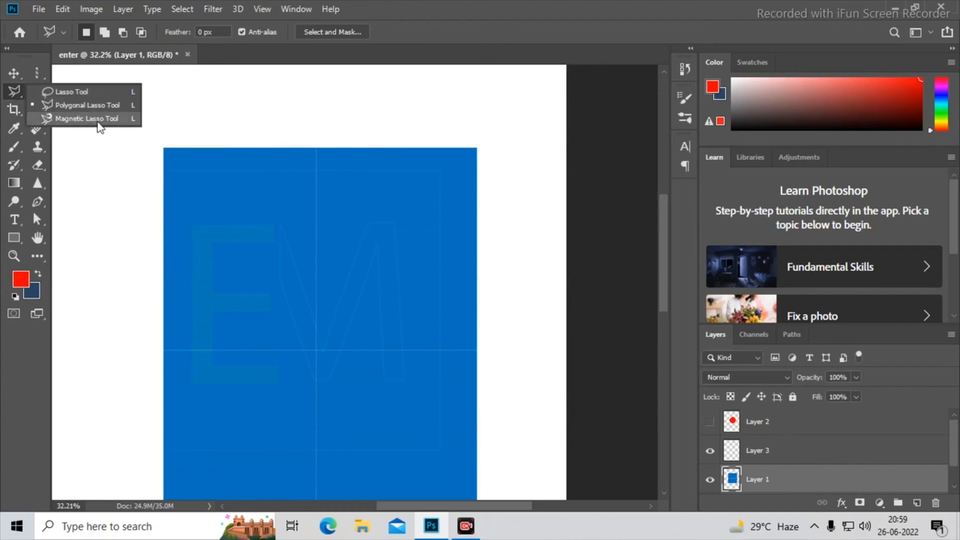
left_click(31, 117)
scroll(423, 257, "down", 3)
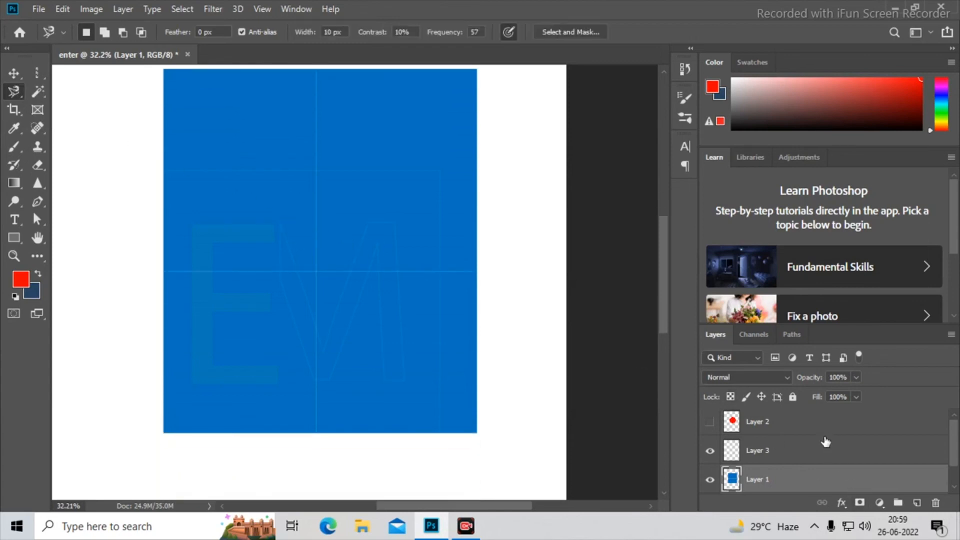
left_click(844, 458)
left_click_drag(835, 443, 935, 503)
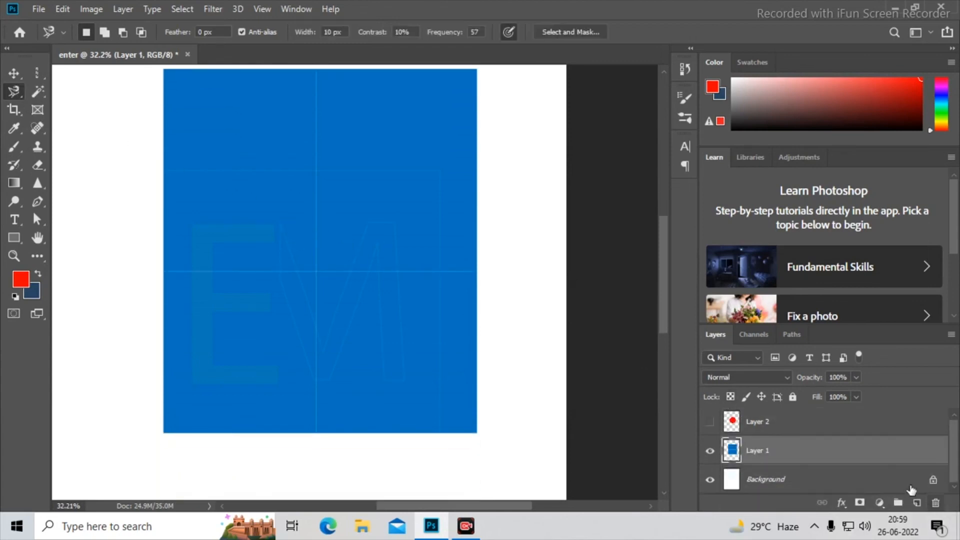
- Show Layer 2 with the red circle and merge it with Layer 1 into a single layer
left_click(812, 428)
left_click(709, 422)
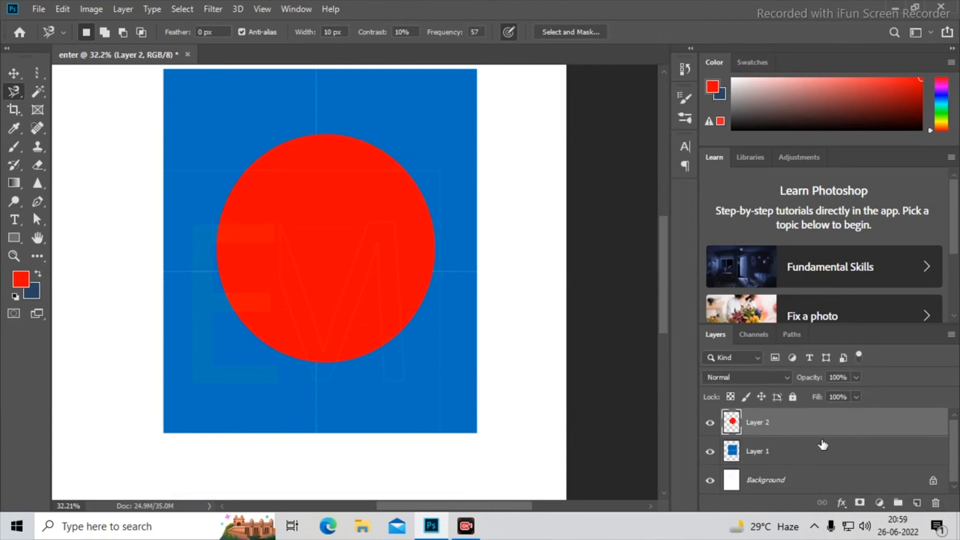
left_click(826, 453, "shift")
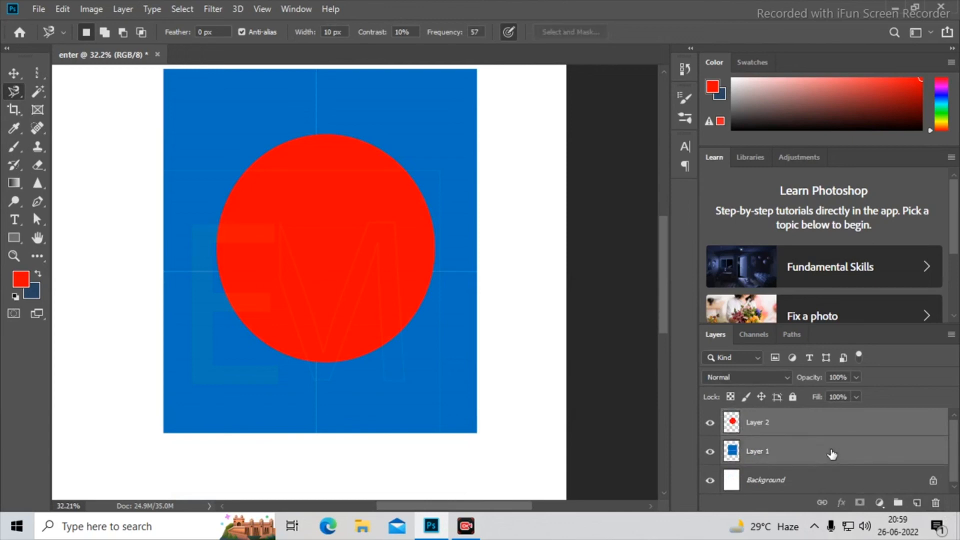
key("ctrl+e")
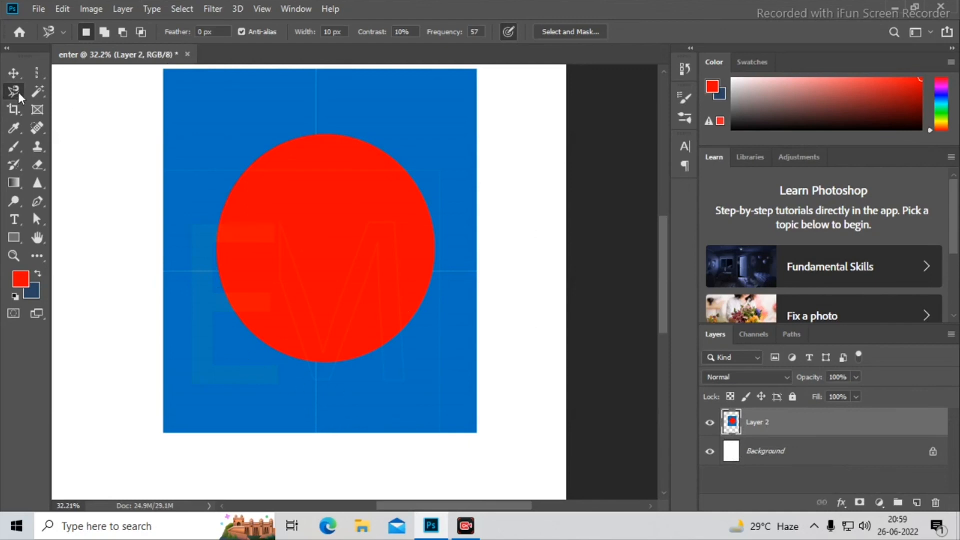
- Trace the red circle's edge with the Magnetic Lasso, removing the stray anchor points outside it, and close the selection
left_click(253, 164)
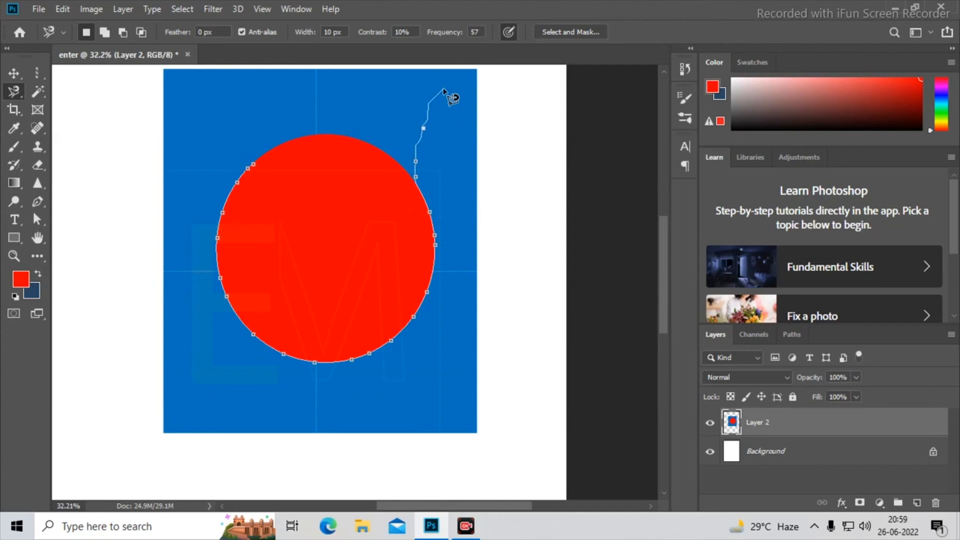
key("BackSpace")
key("BackSpace")
key("BackSpace")
left_click(253, 166)
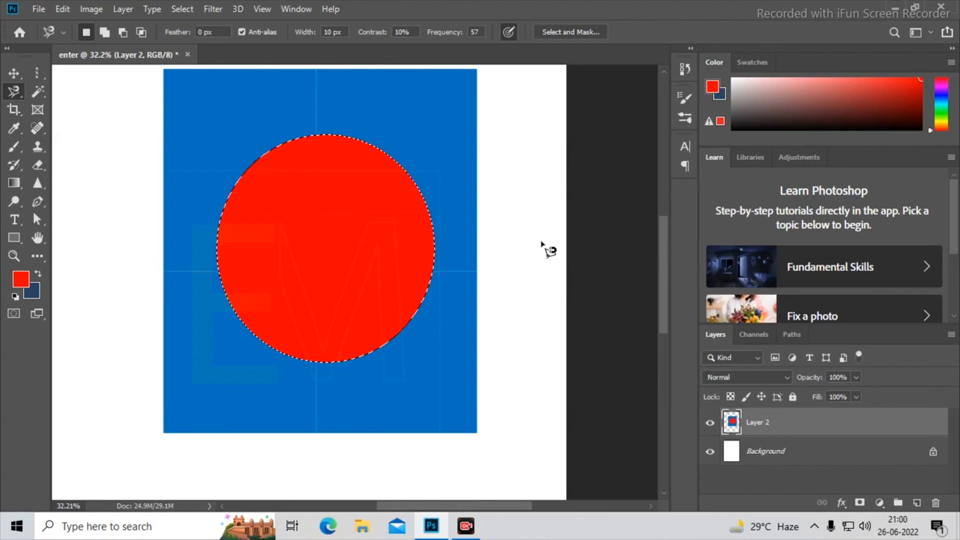
- Try deleting the selected red circle from the merged layer, undo the deletion, and deselect
key("Delete")
key("ctrl+z")
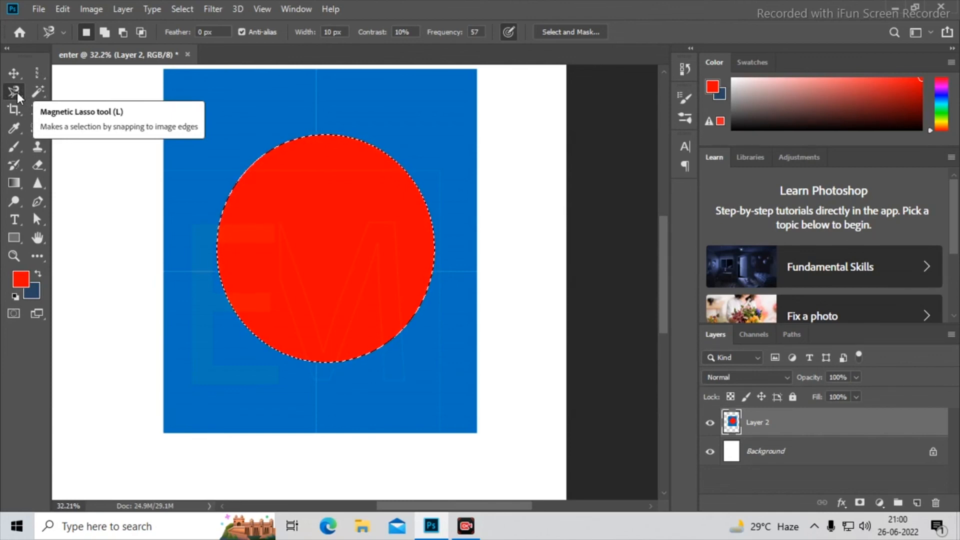
key("ctrl+d")
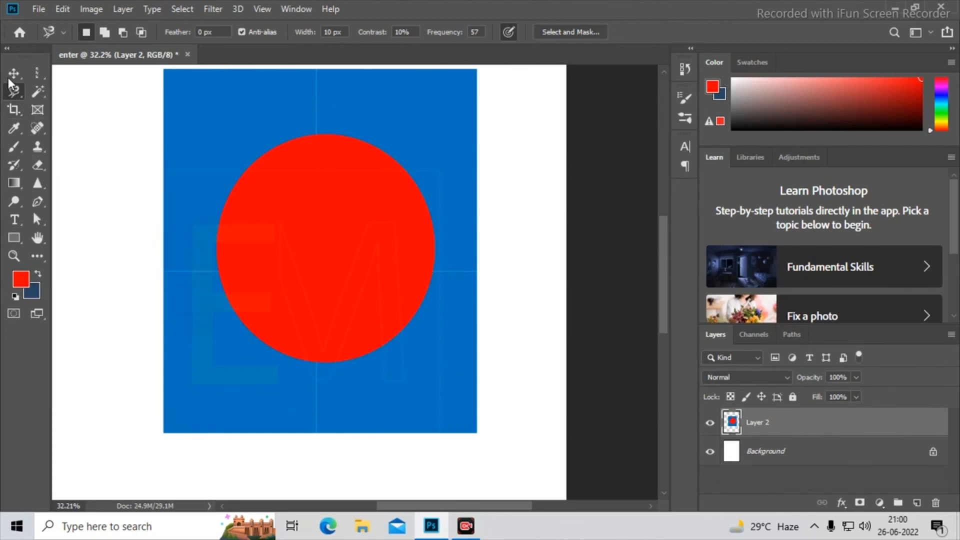
- Draw an artboard of about 34.4 × 48.7 in over the whole page with the Artboard tool and collapse its properties
left_click(788, 451)
scroll(401, 253, "down", 2)
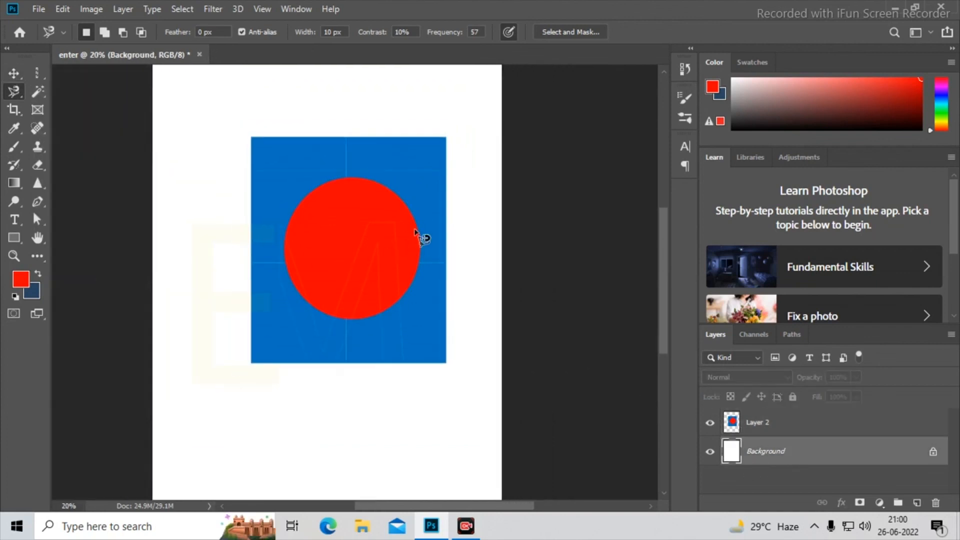
scroll(420, 236, "down", 1)
left_click(17, 70)
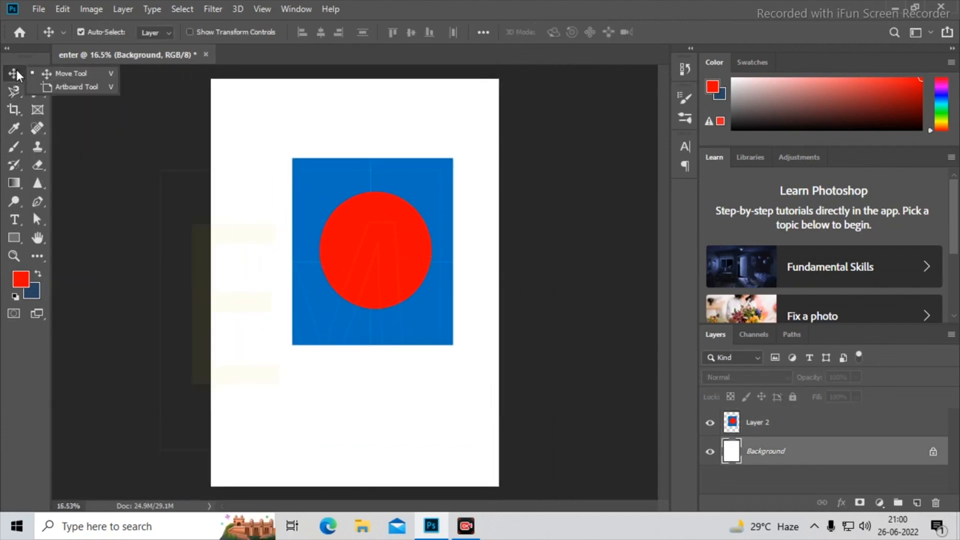
left_click(86, 81)
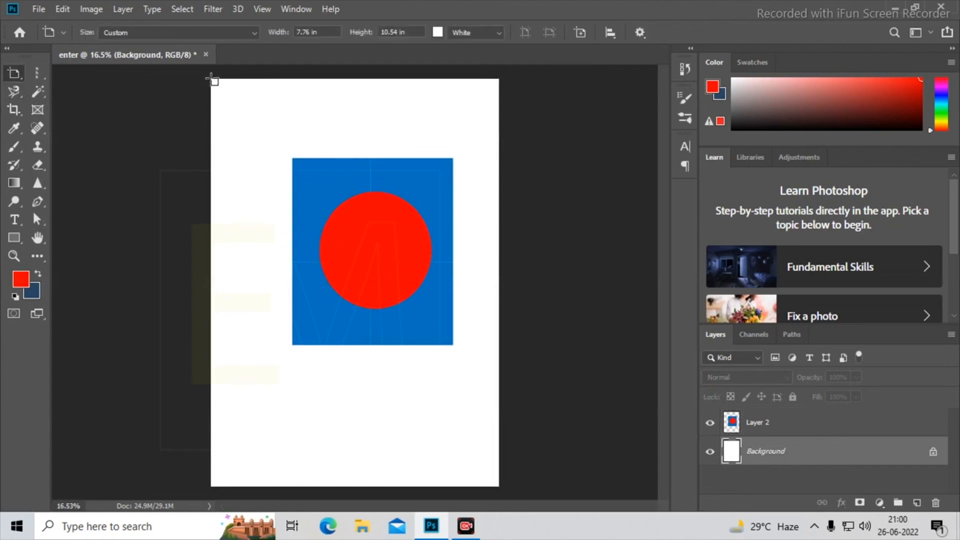
left_click_drag(211, 79, 499, 485)
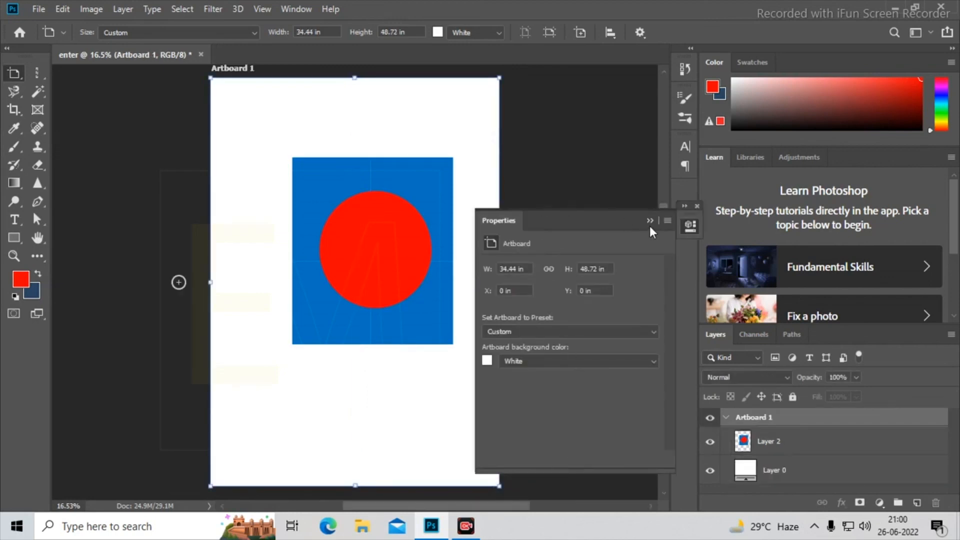
left_click(650, 223)
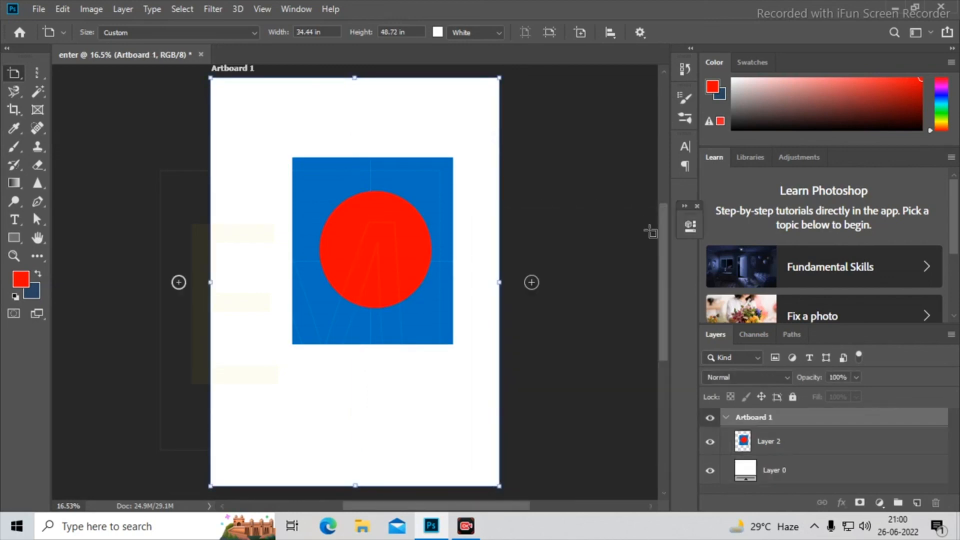
- Add three same-size artboards: one to the right of Artboard 1, one above that, and one above Artboard 1
left_click(531, 283)
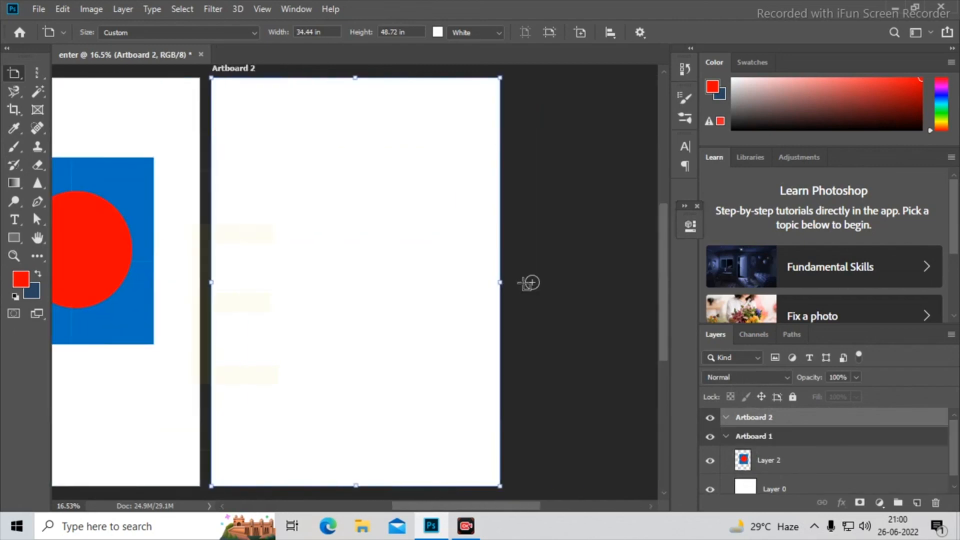
scroll(528, 283, "down", 2)
left_click(406, 114)
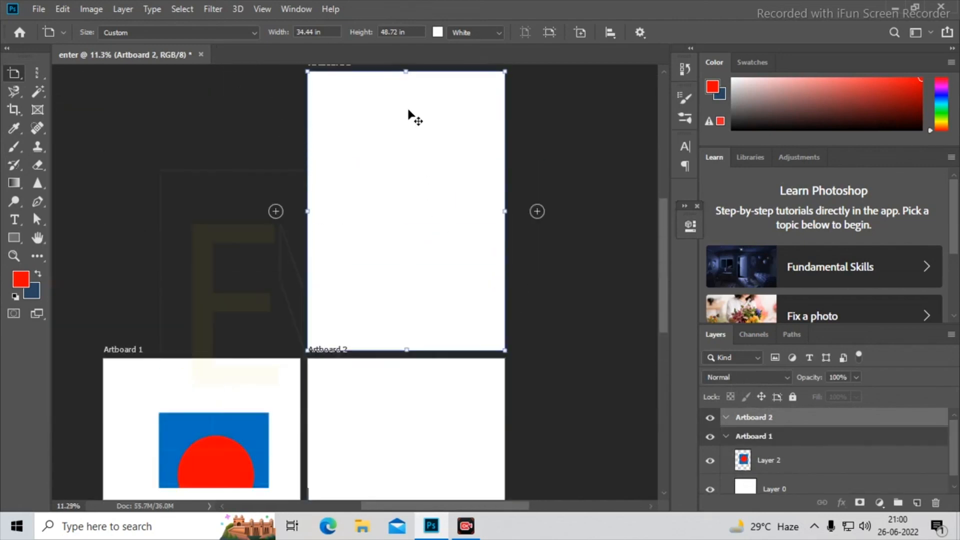
left_click(275, 286)
scroll(406, 288, "down", 3)
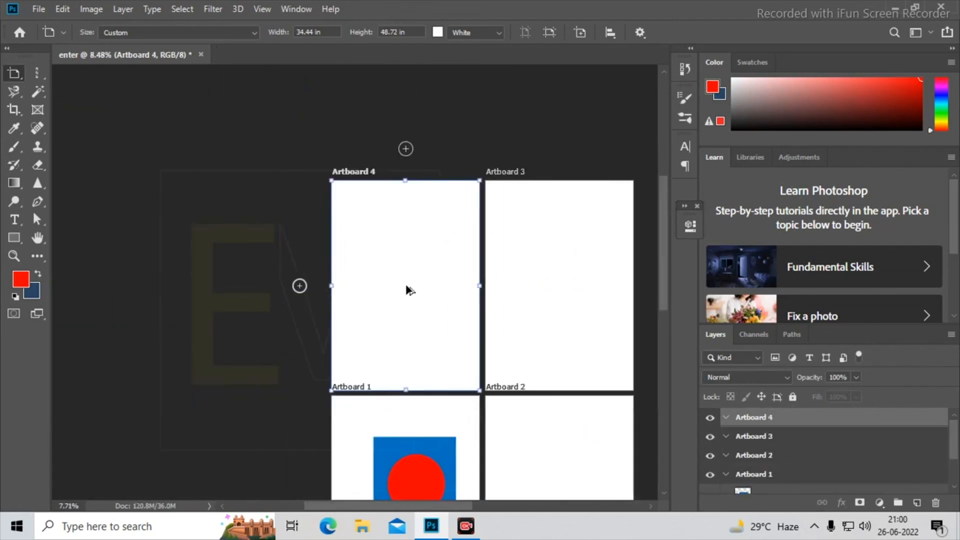
scroll(541, 467, "up", 2)
left_click_drag(526, 359, 481, 322)
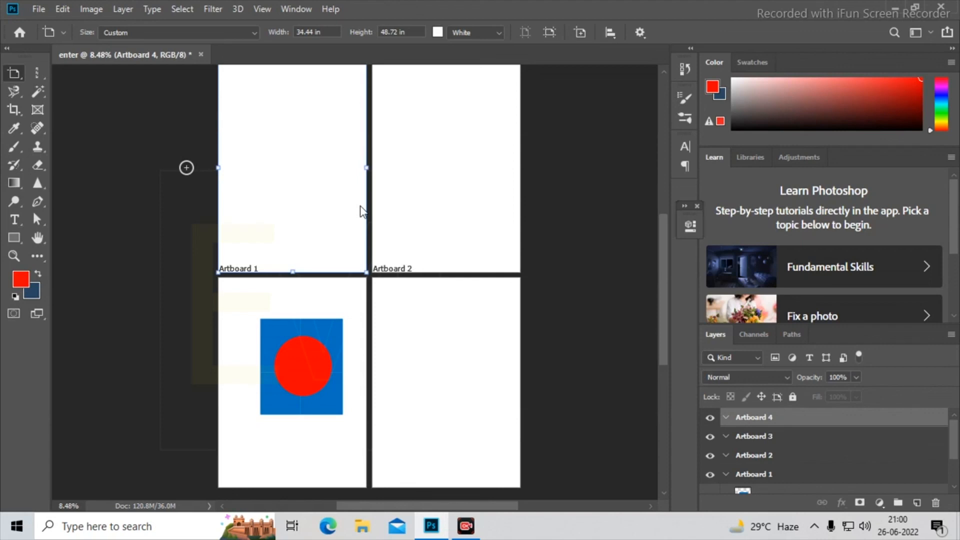
left_click(254, 32)
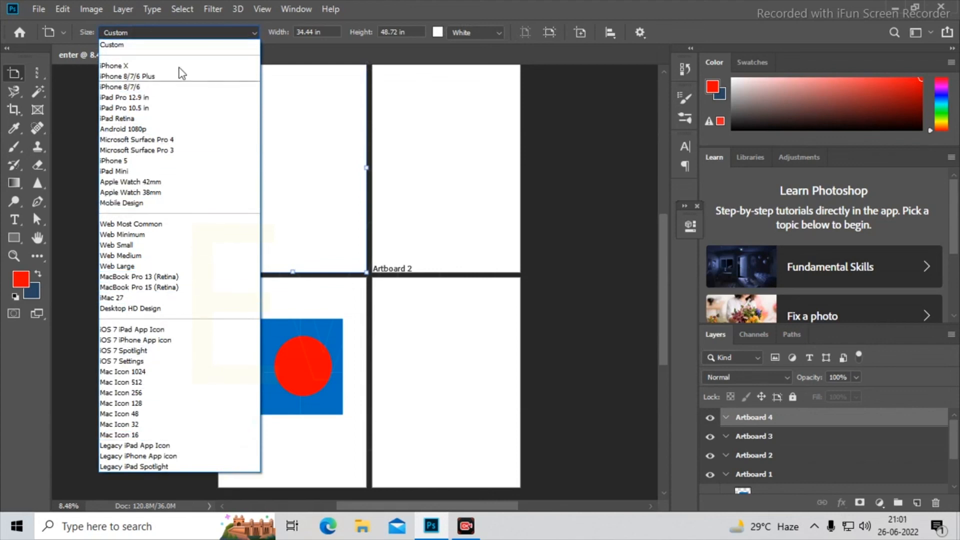
left_click(336, 31)
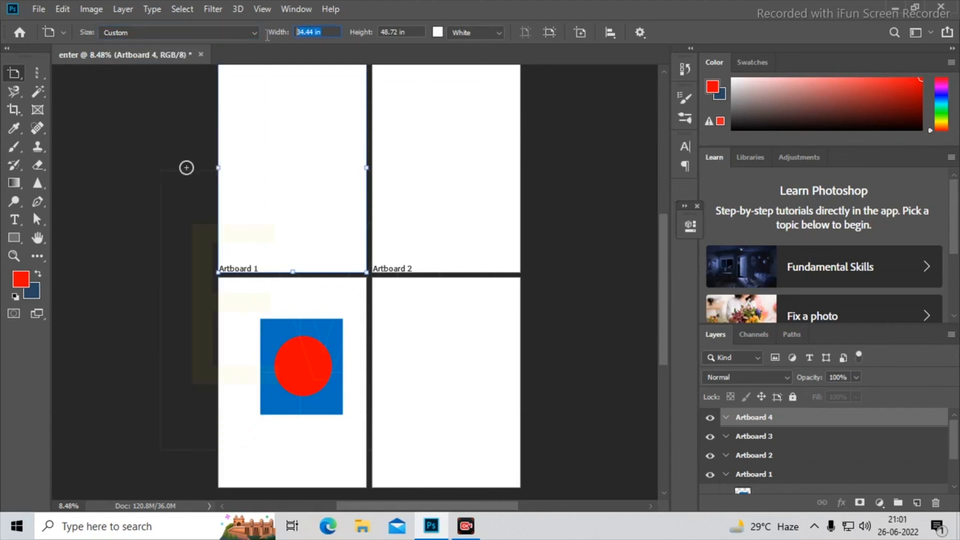
left_click(411, 33)
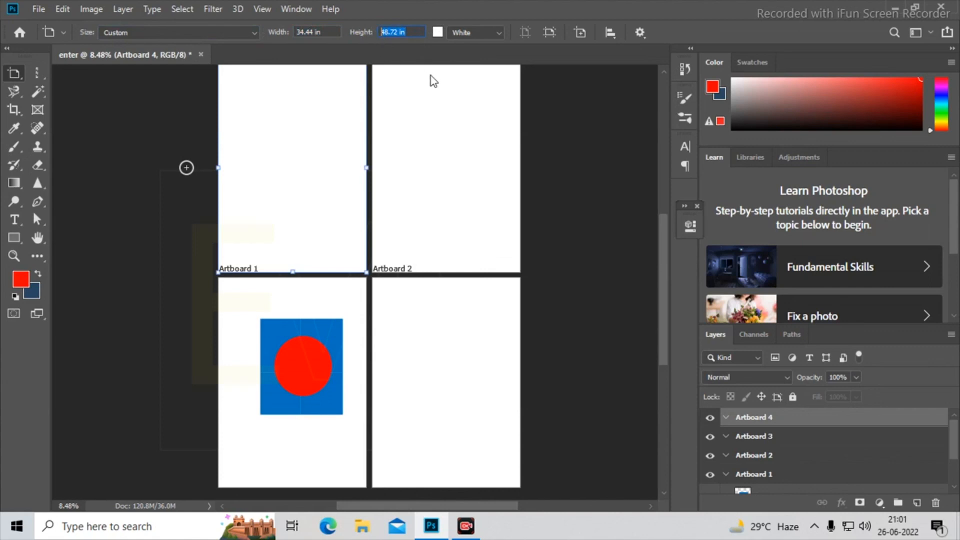
- Switch to the Move tool and undo the artboard additions, starting with the one above Artboard 1
right_click(15, 76)
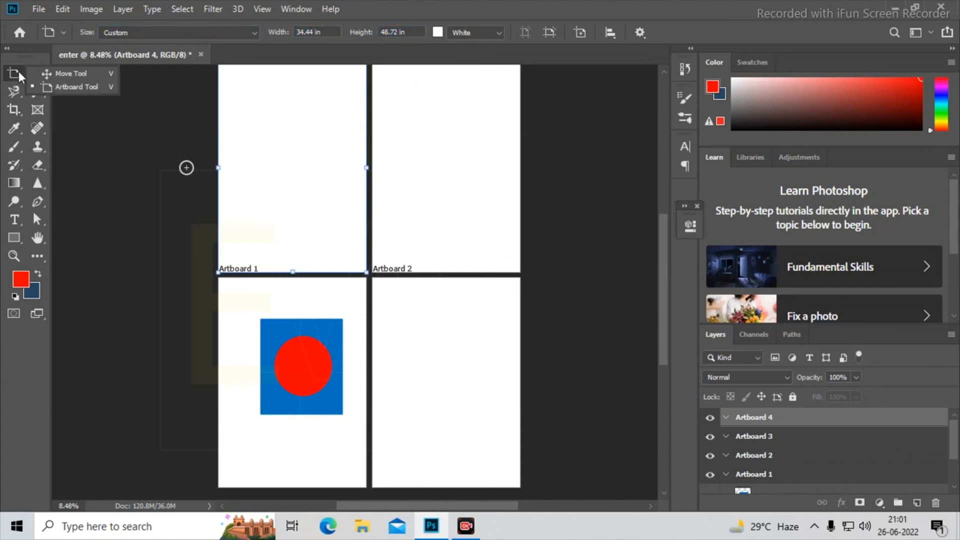
left_click(109, 71)
key("ctrl+z")
key("ctrl+z")
key("ctrl+z")
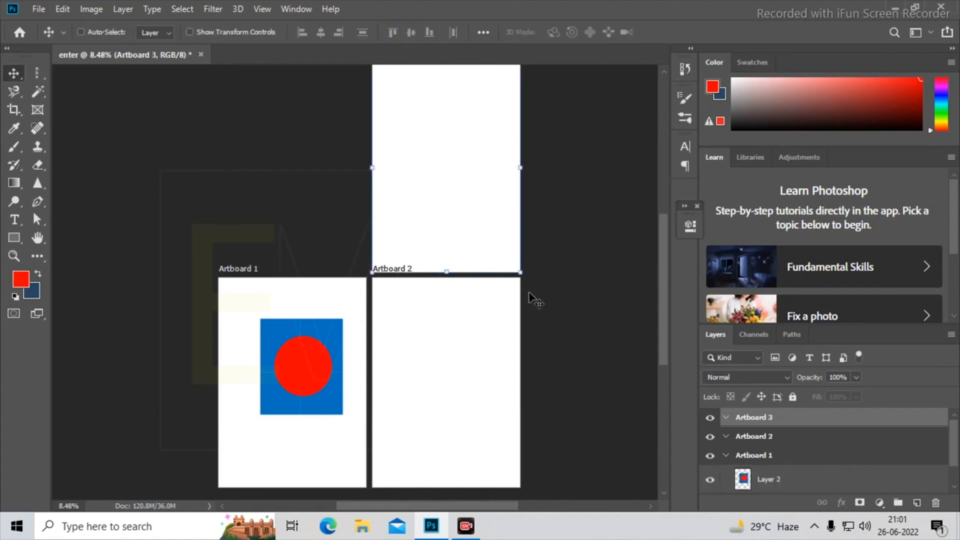